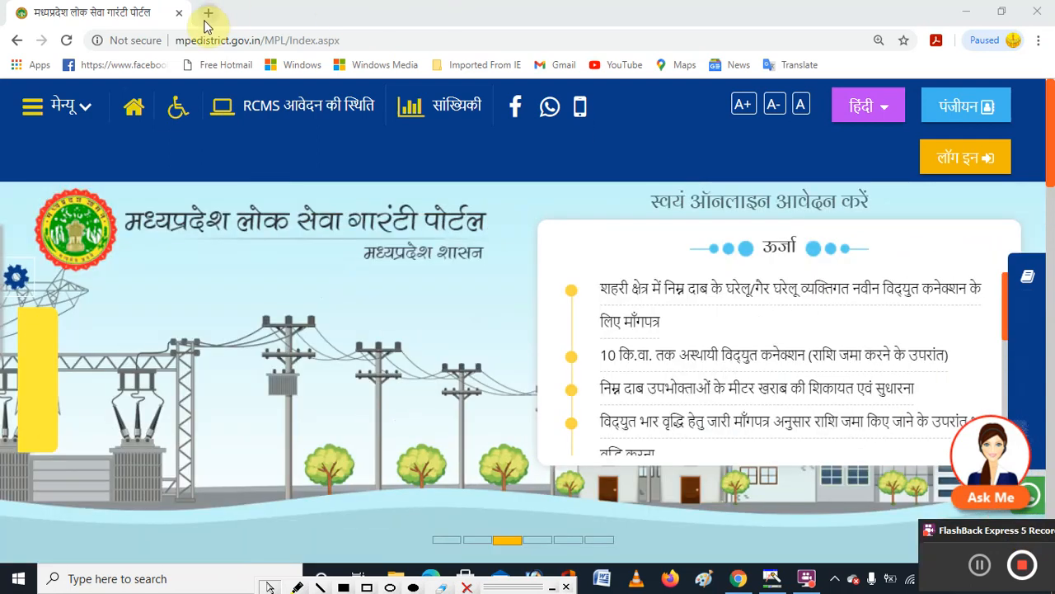
# Search Google for "lok sewa kendra" in a new tab and open the MP Lok Sewa Kendra - MP eDistrict site.
pyautogui.click(209, 15)
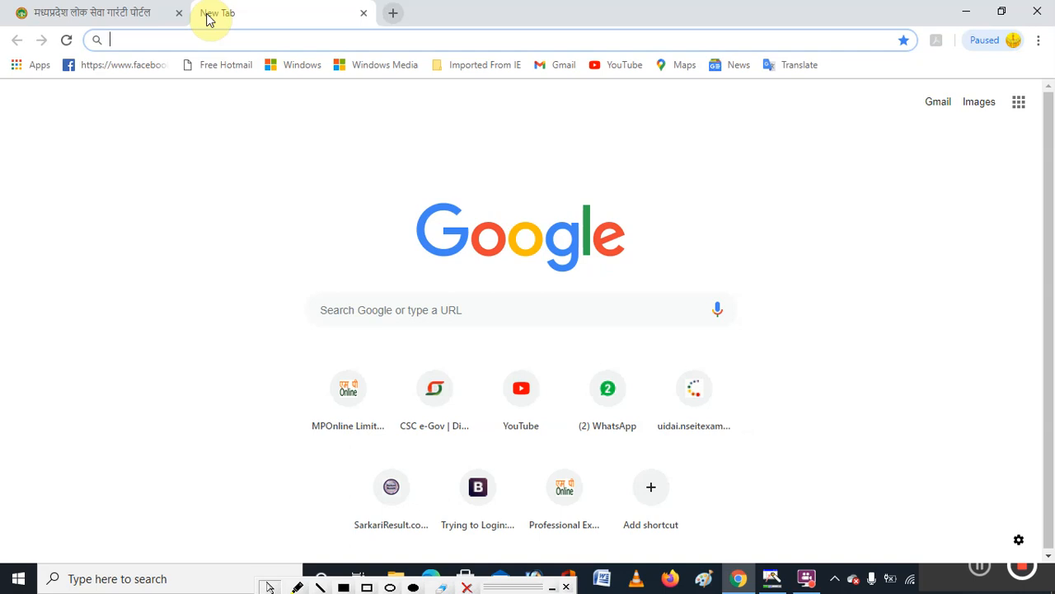
pyautogui.write('lok')
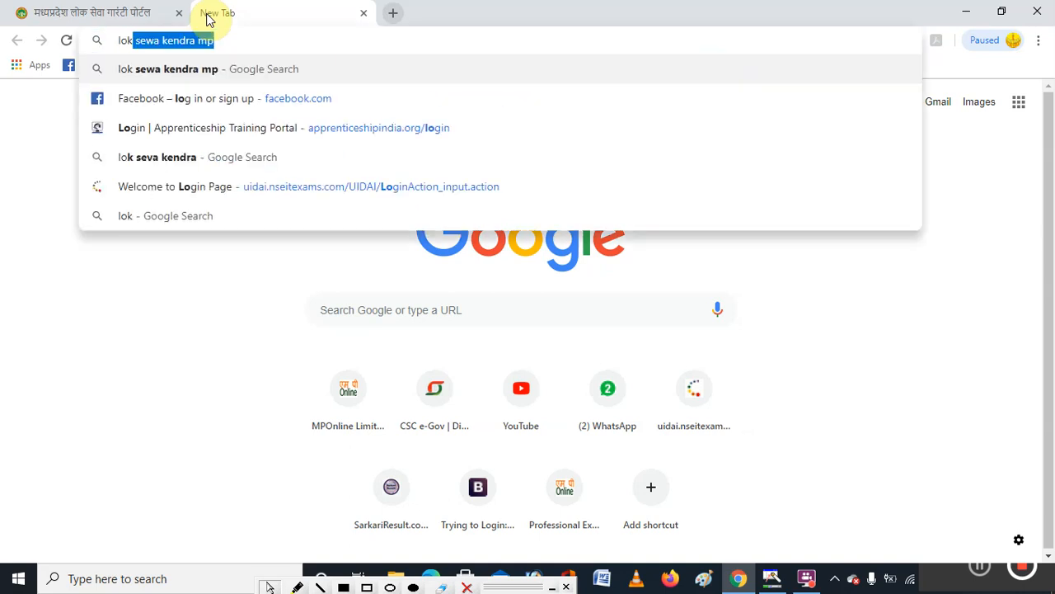
pyautogui.write(' se')
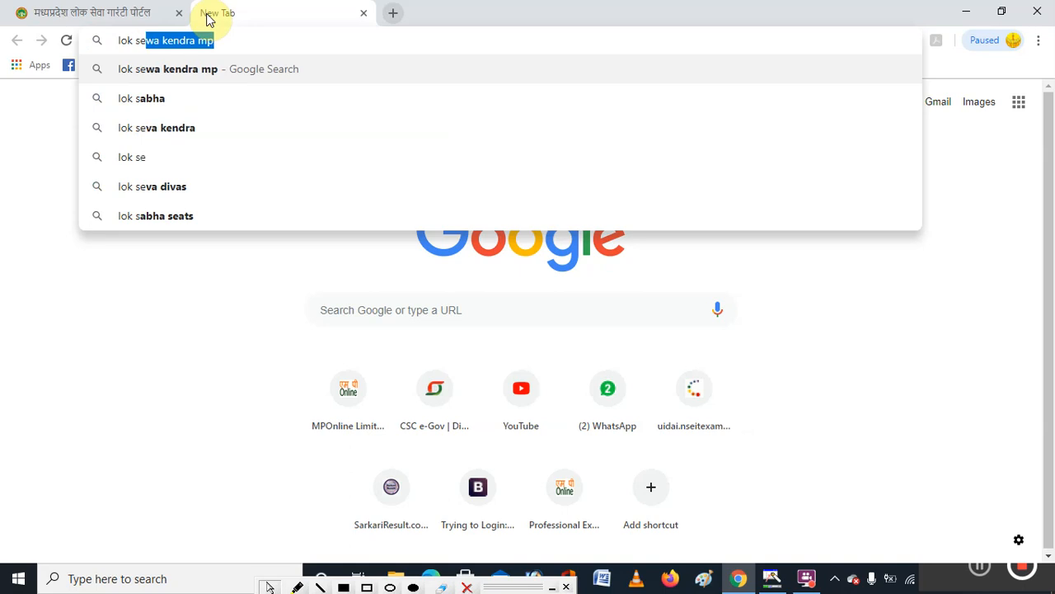
pyautogui.write('wa k')
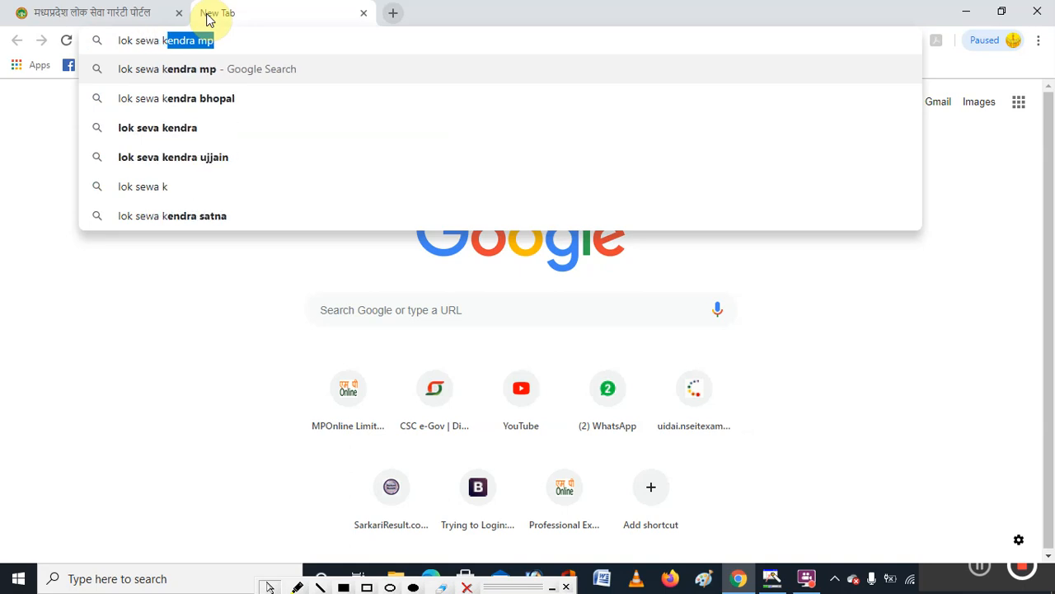
pyautogui.write('endra')
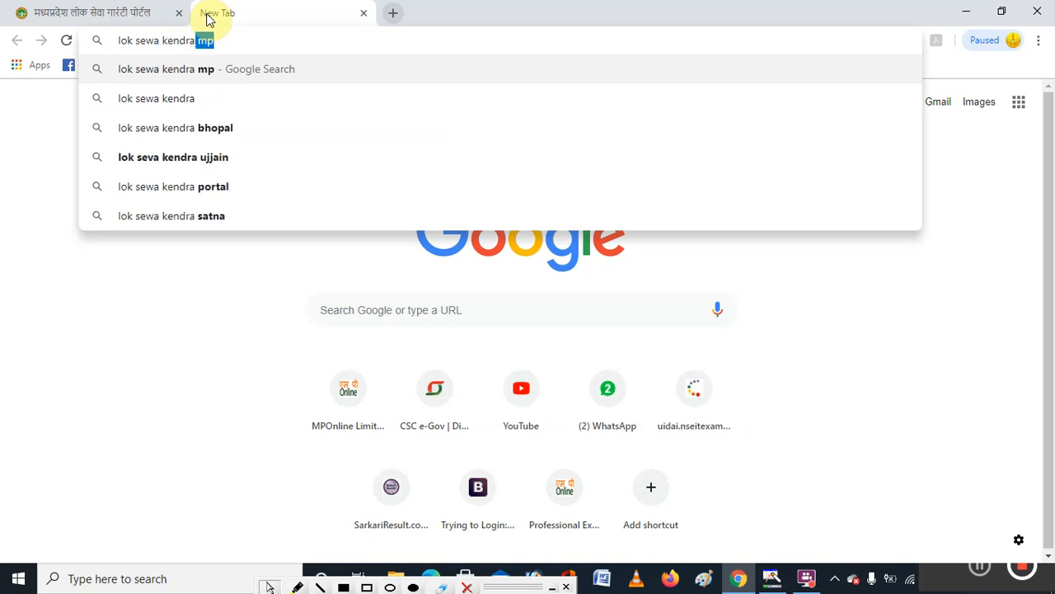
pyautogui.press('BackSpace')
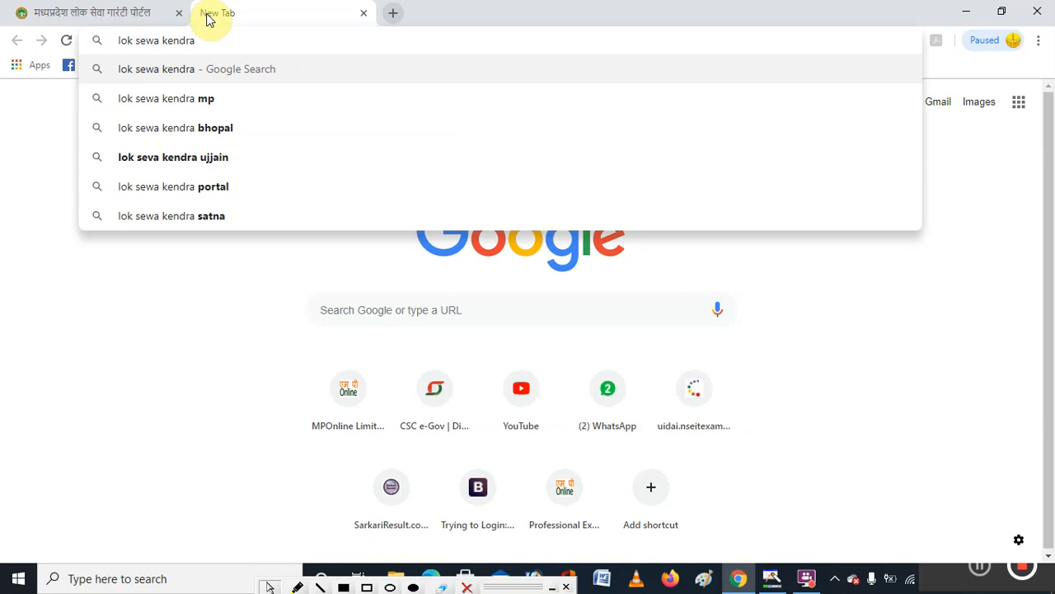
pyautogui.press('Return')
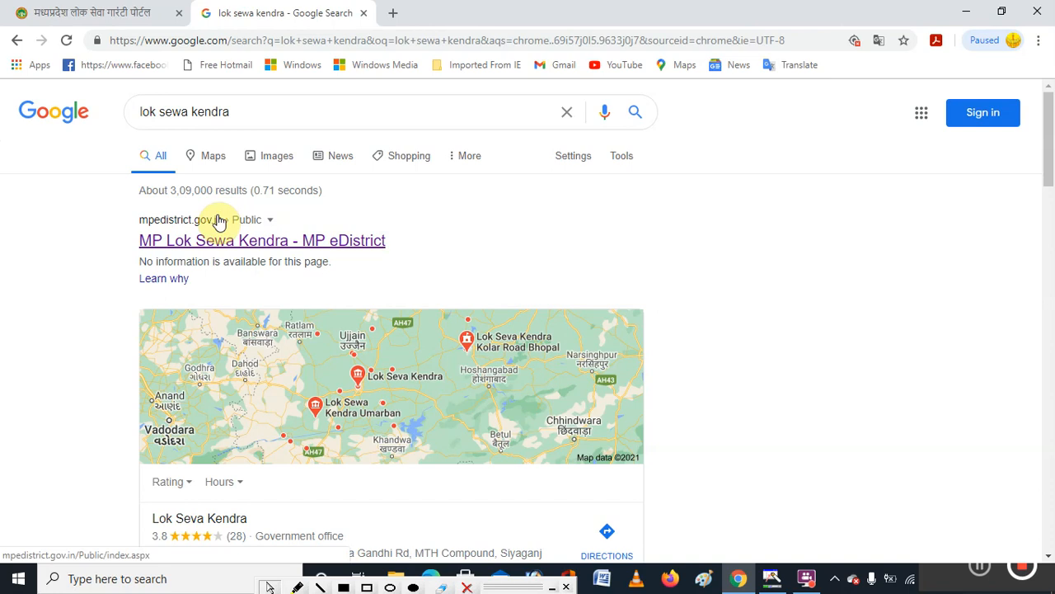
pyautogui.click(233, 242)
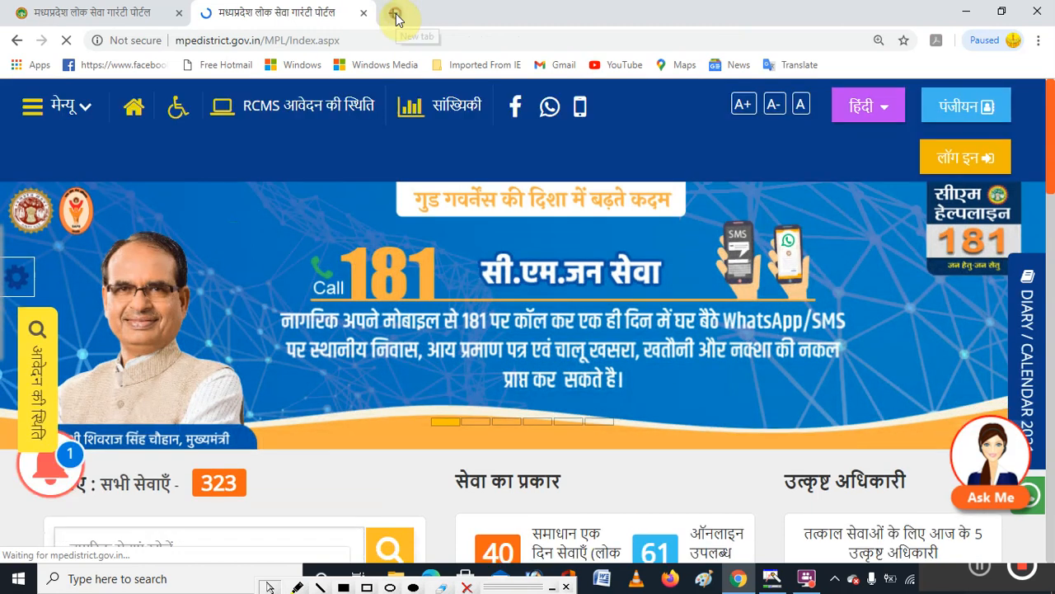
# Search Google for "mp e district" in another new tab and open the MP Lok Seva - MP eDistrict result.
pyautogui.click(396, 12)
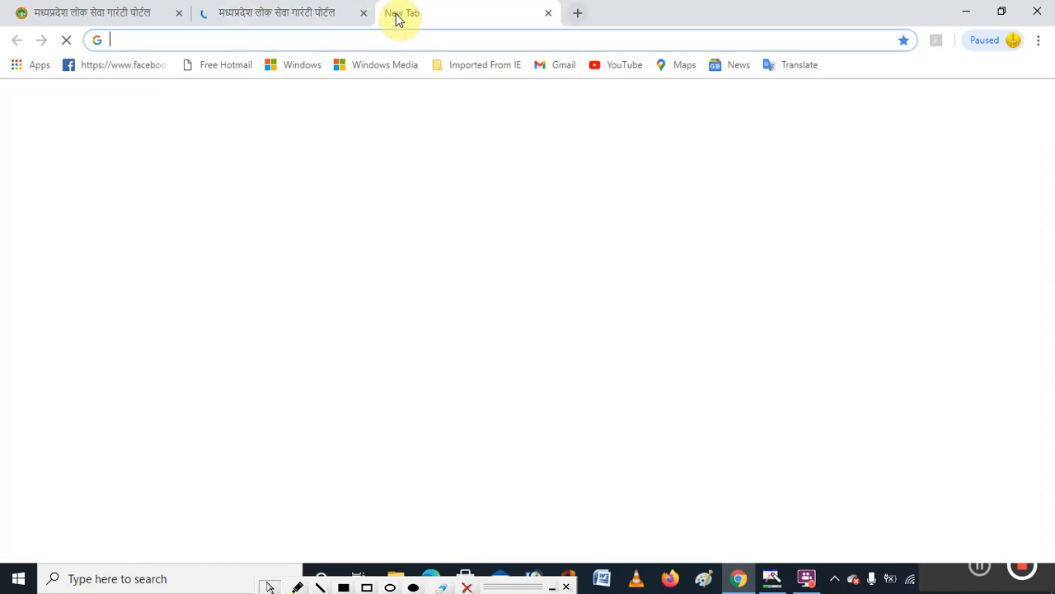
pyautogui.write('m')
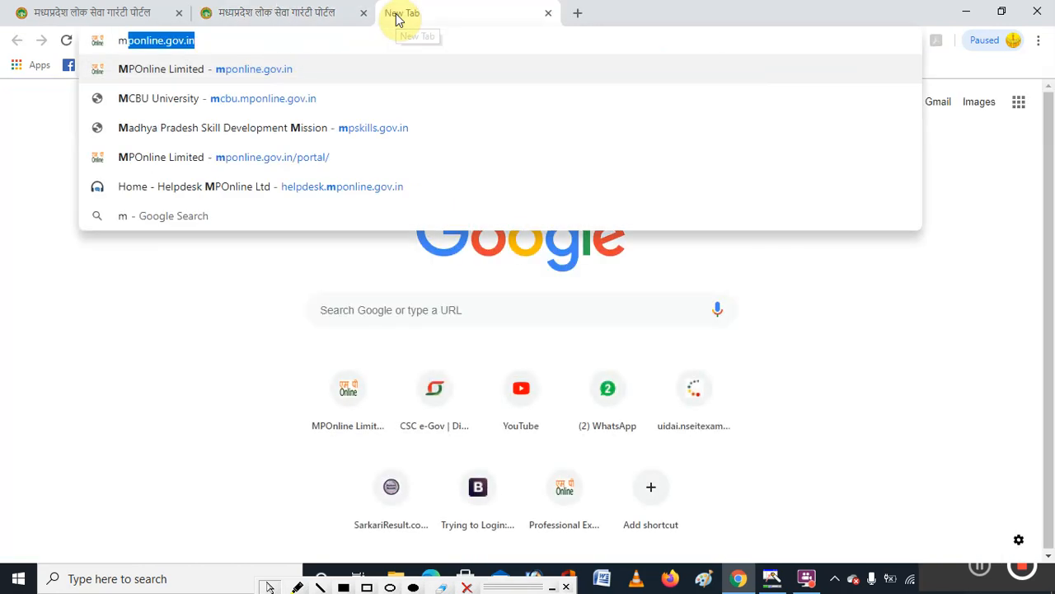
pyautogui.write('p e')
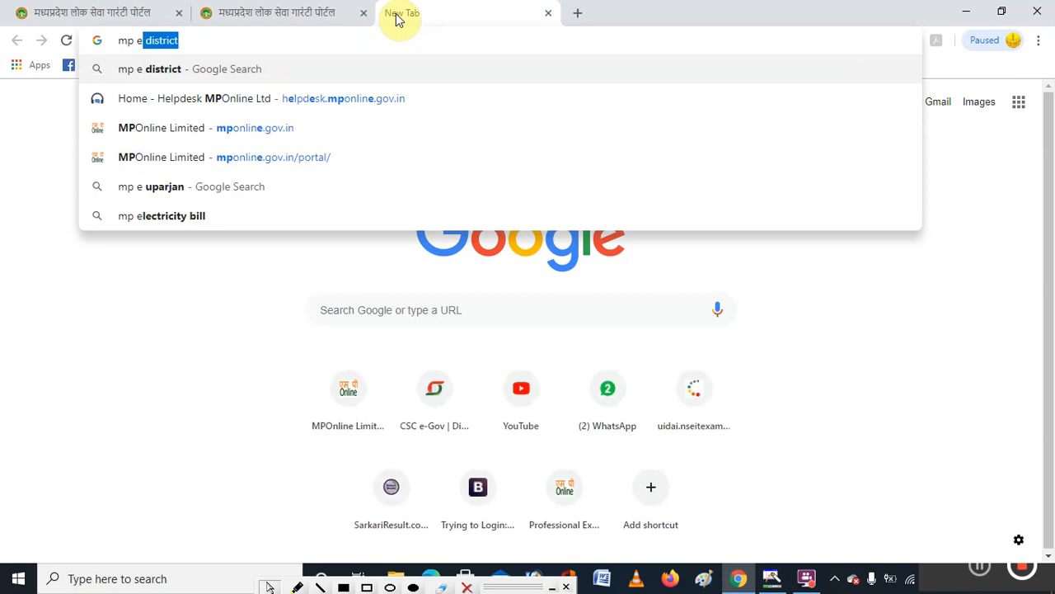
pyautogui.press('Right')
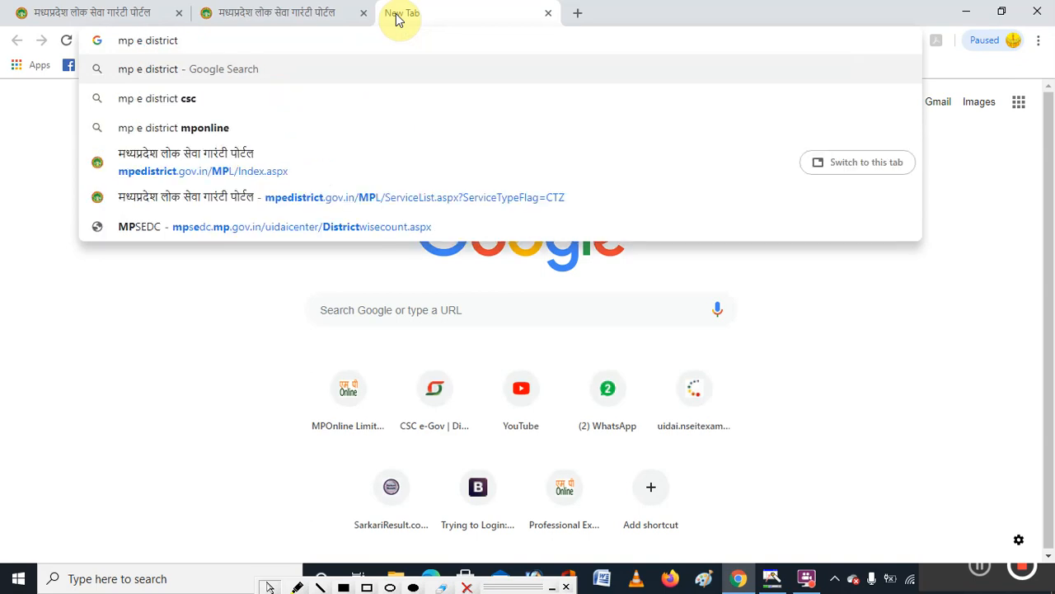
pyautogui.press('Return')
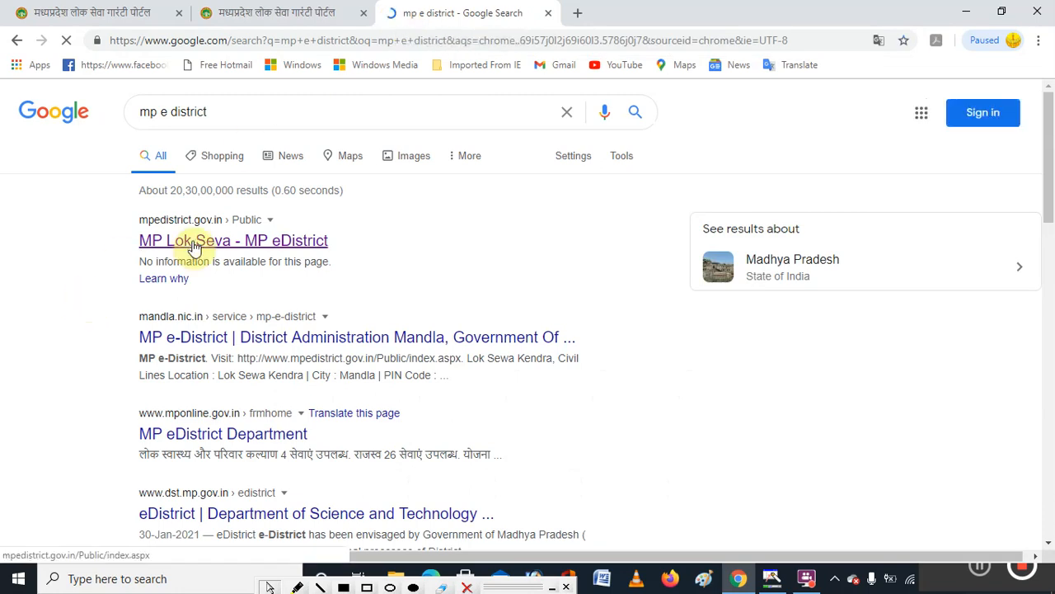
pyautogui.click(192, 243)
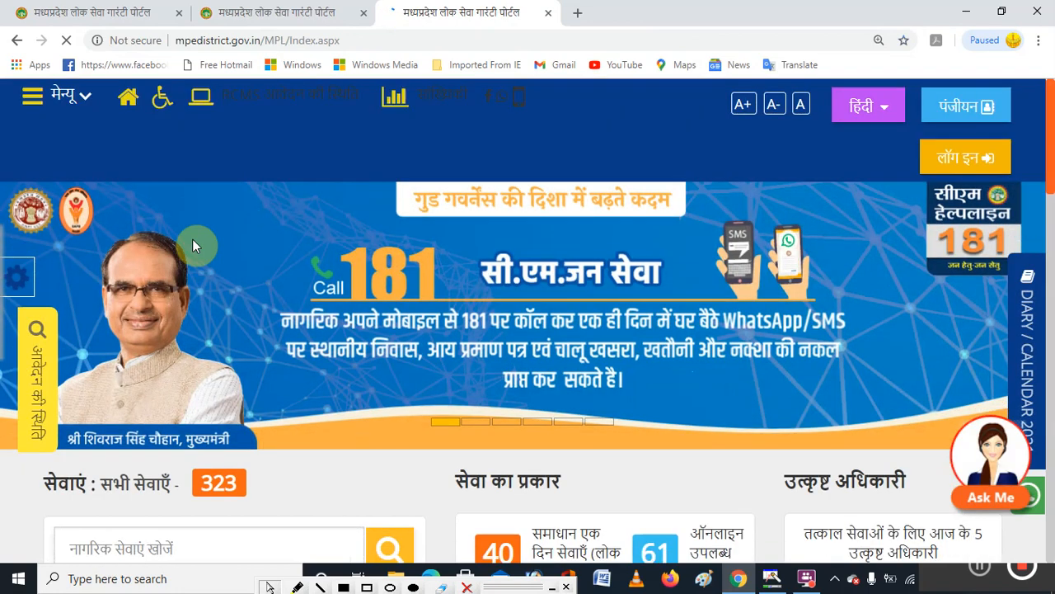
# Open the portal's login page and sign in with the user ID, account password and captcha code.
pyautogui.click(973, 163)
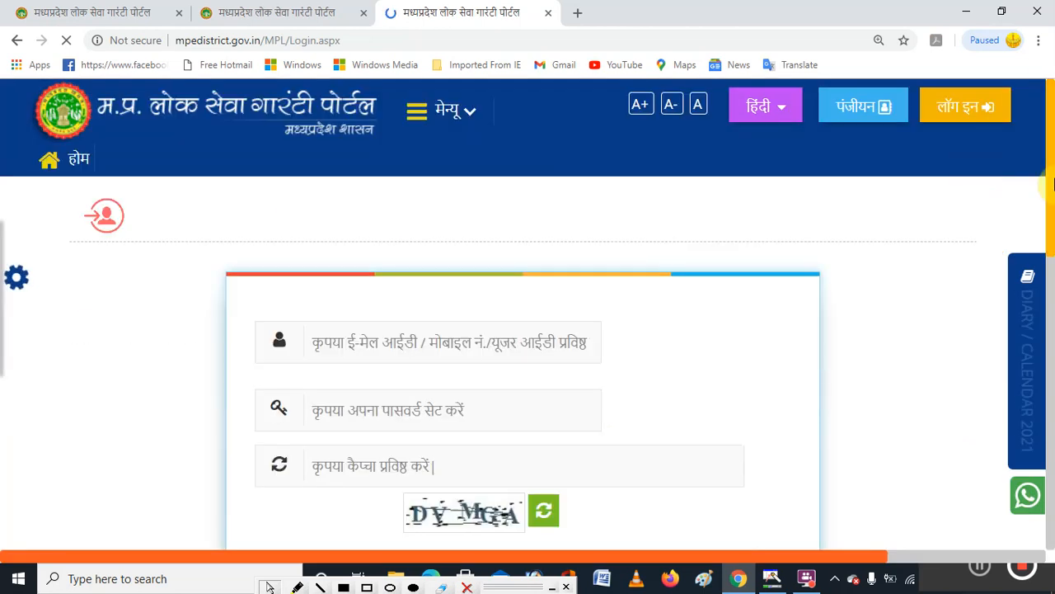
pyautogui.scroll(-2, 1053, 185)
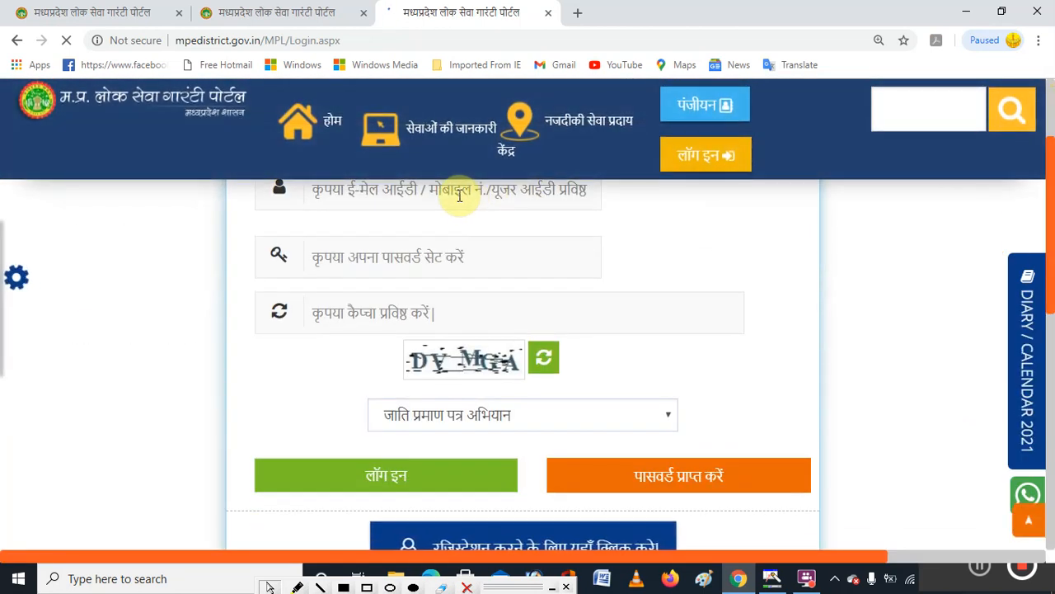
pyautogui.click(460, 195)
pyautogui.click(394, 249)
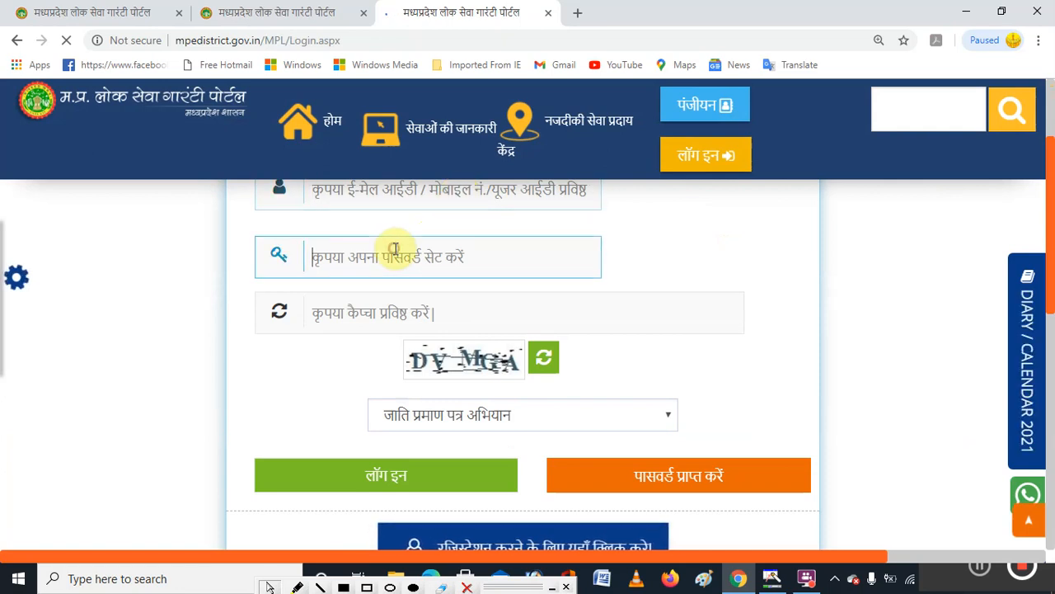
pyautogui.click(354, 320)
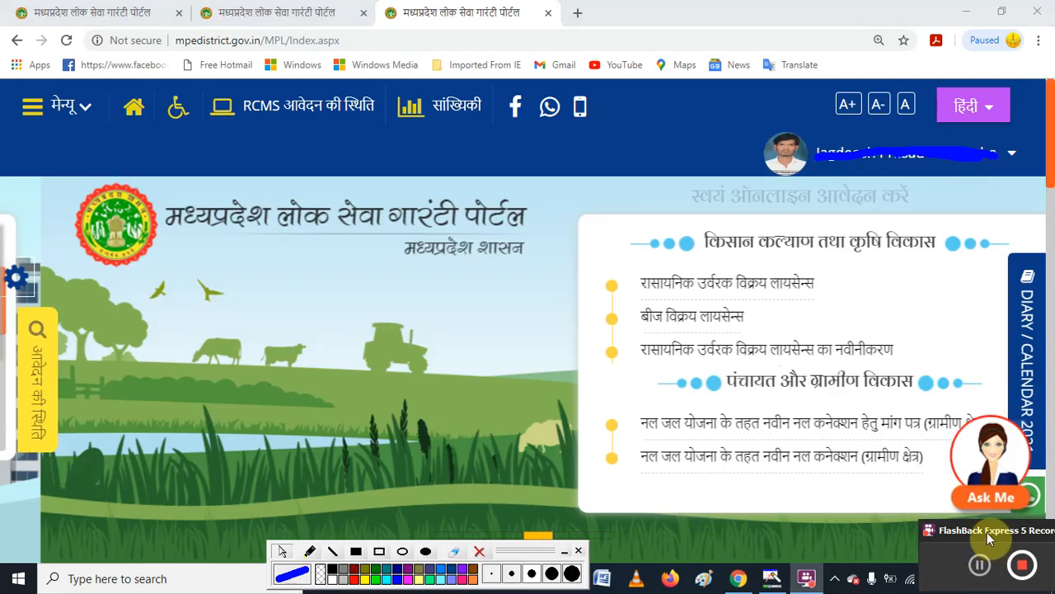
# Open the portal's citizen service information list (सेवाओं की जानकारी).
pyautogui.moveTo(987, 532); pyautogui.dragTo(860, 551)
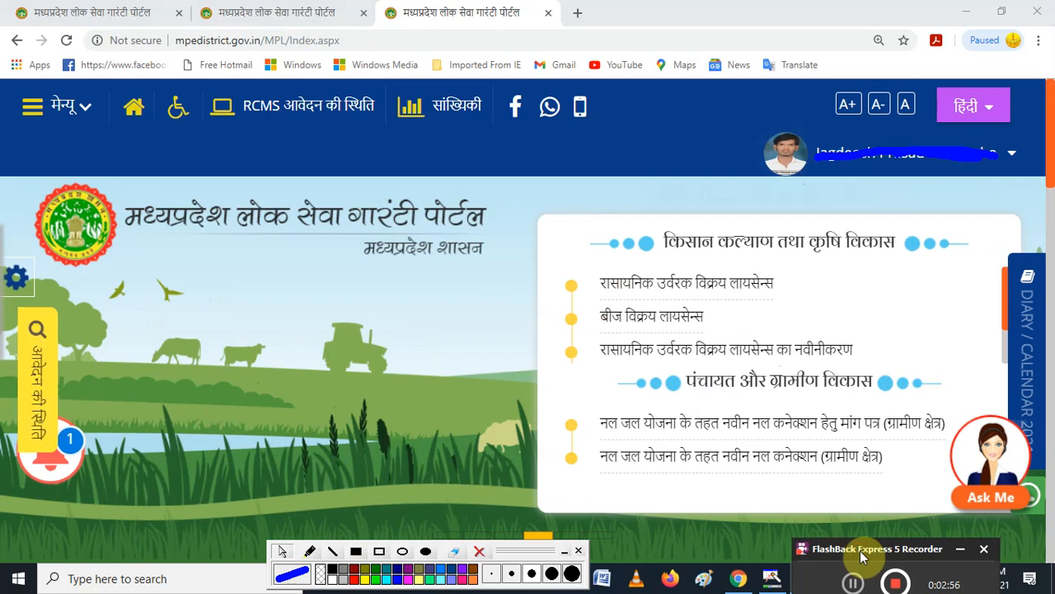
pyautogui.click(64, 116)
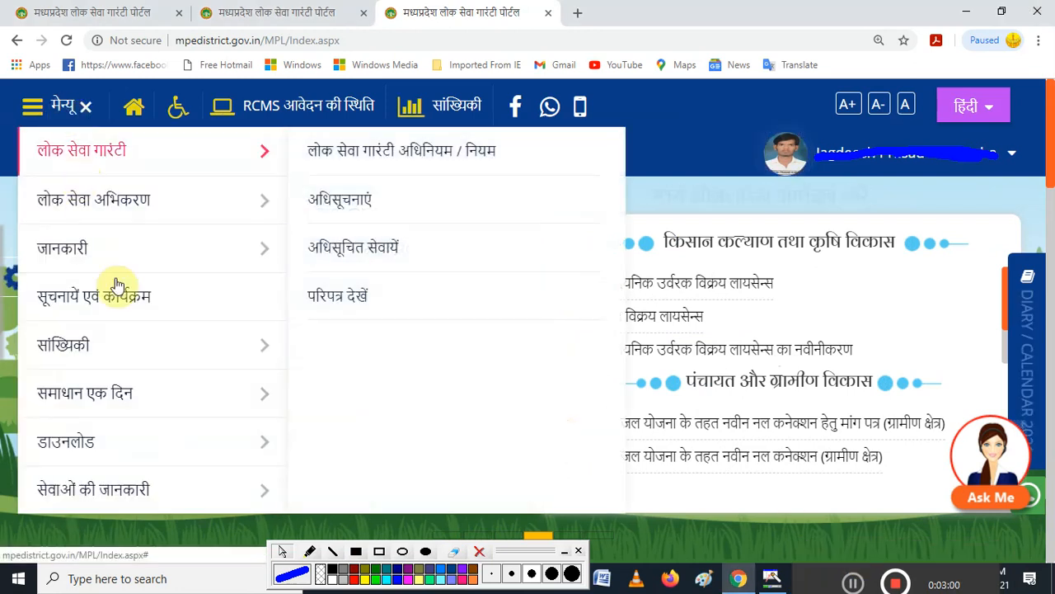
pyautogui.moveTo(133, 490)
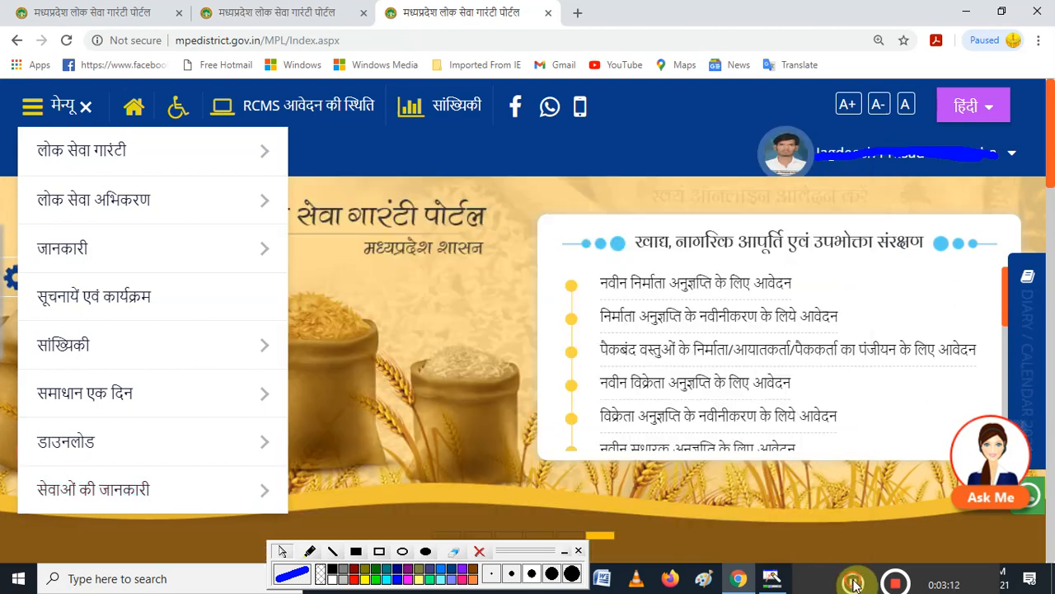
pyautogui.click(854, 583)
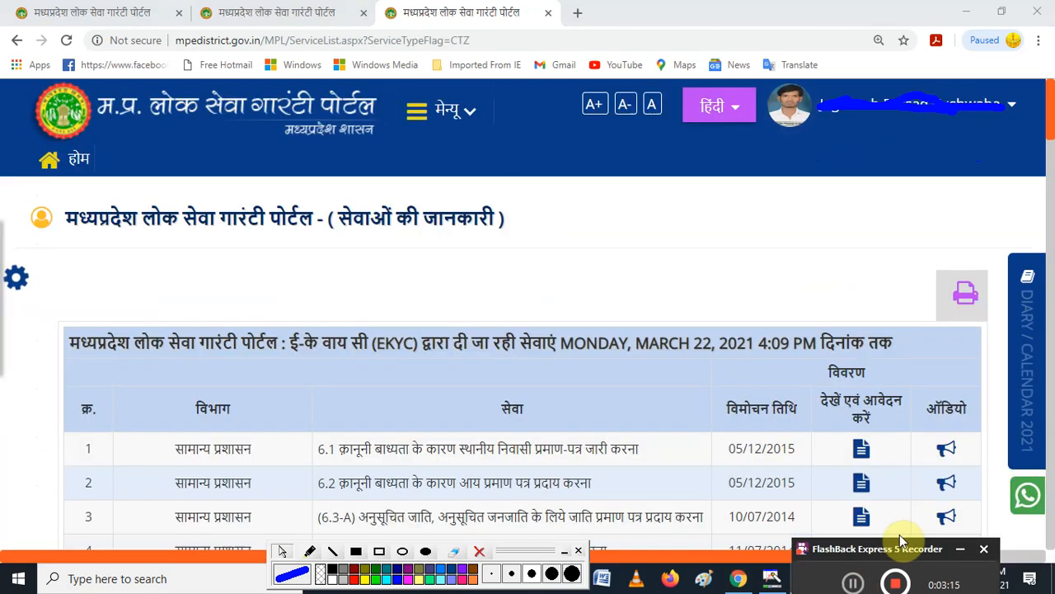
pyautogui.moveTo(905, 552); pyautogui.dragTo(940, 563)
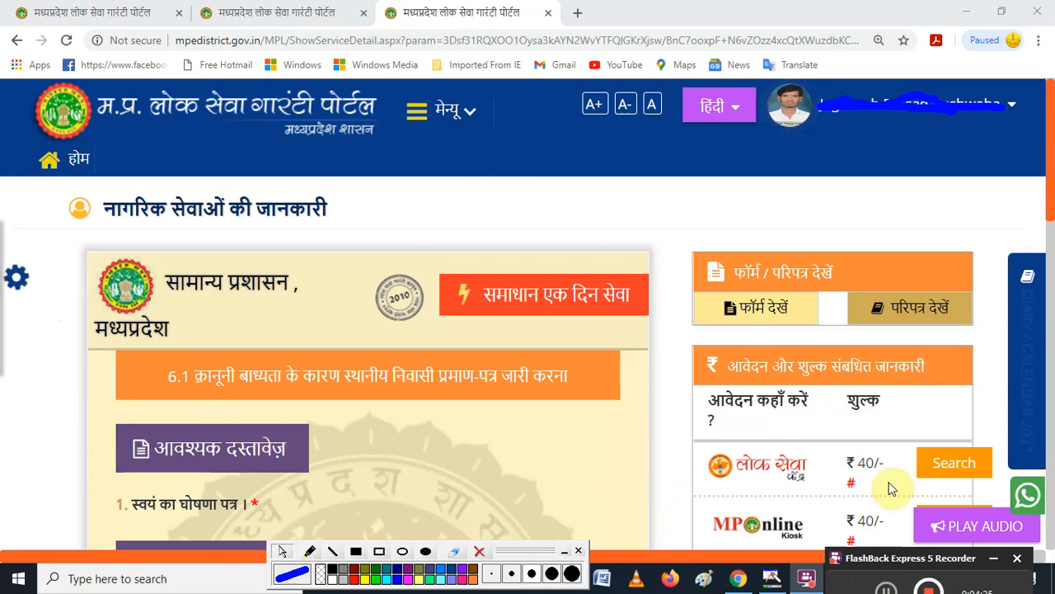
# Review the 6.1 local resident certificate service details and open the pending application for that service.
pyautogui.scroll(-3, 889, 550)
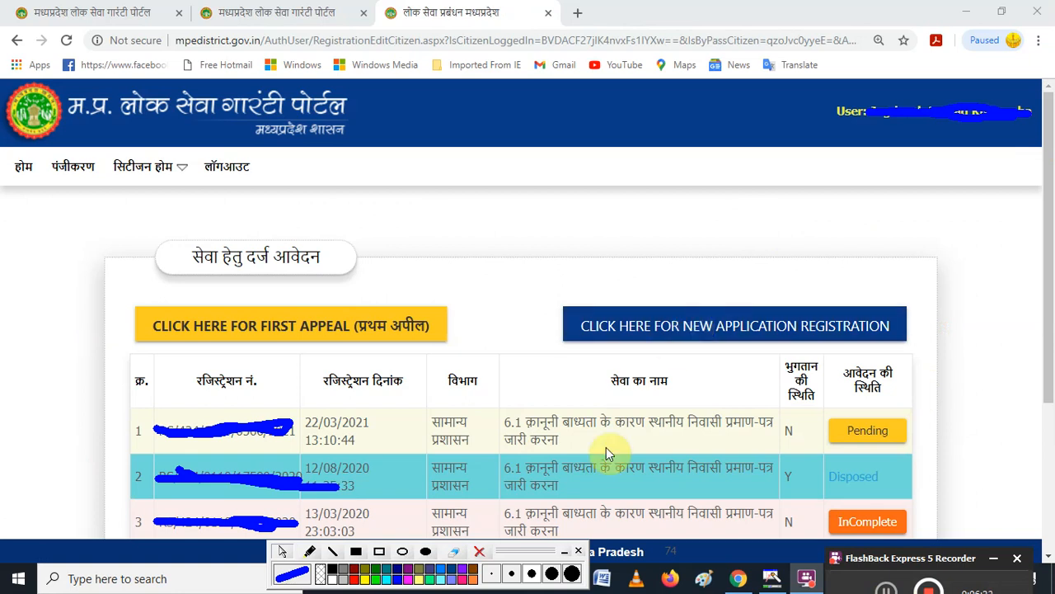
pyautogui.moveTo(855, 445)
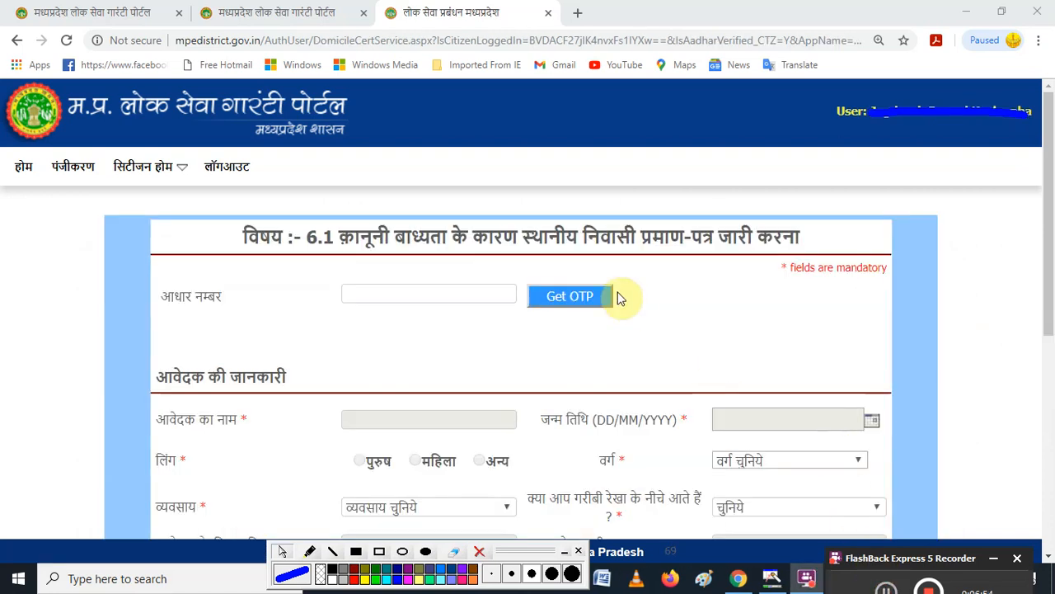
# Enter the applicant's Aadhaar number on the 6.1 local resident certificate form, request the OTP and verify it.
pyautogui.click(341, 235)
pyautogui.moveTo(360, 234); pyautogui.dragTo(593, 244)
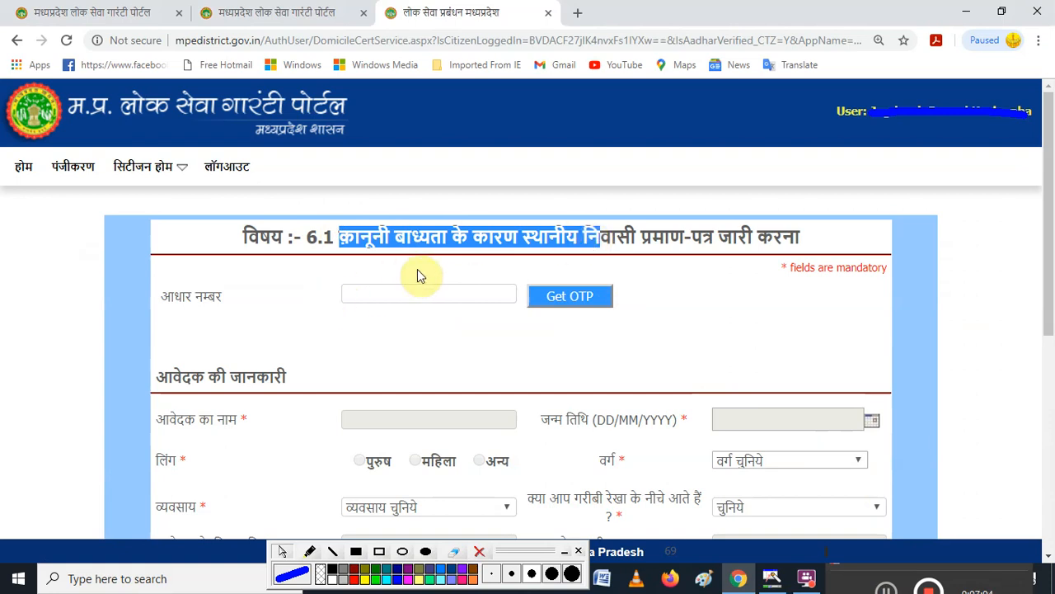
pyautogui.click(413, 290)
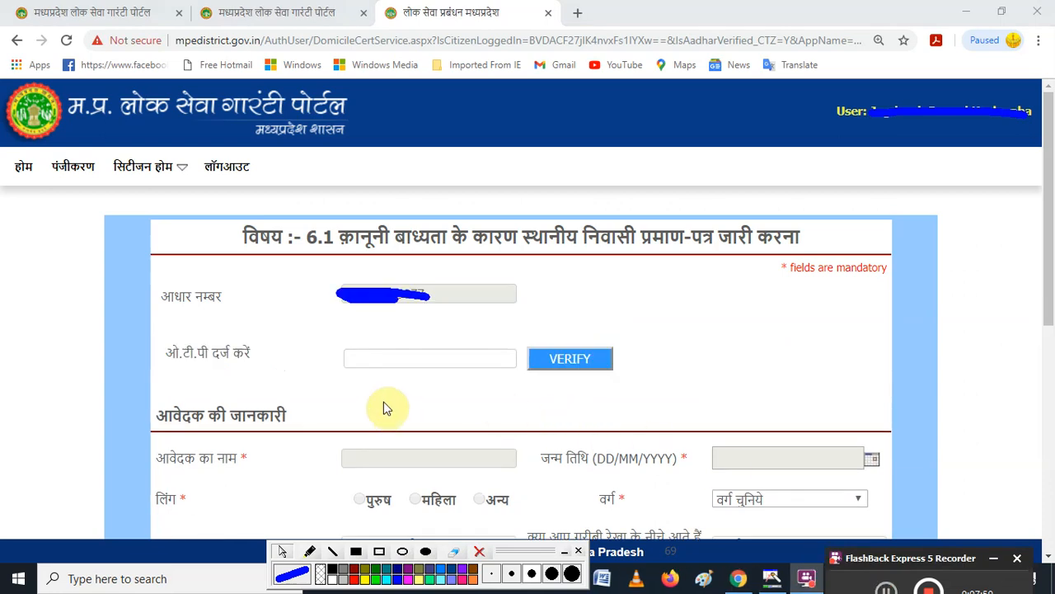
pyautogui.click(388, 358)
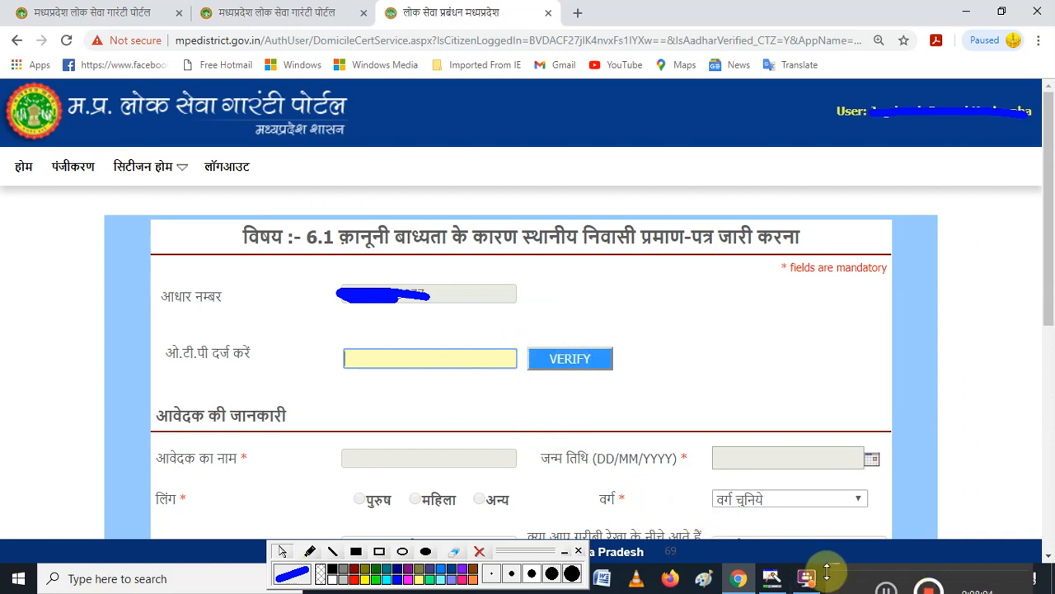
pyautogui.moveTo(884, 587)
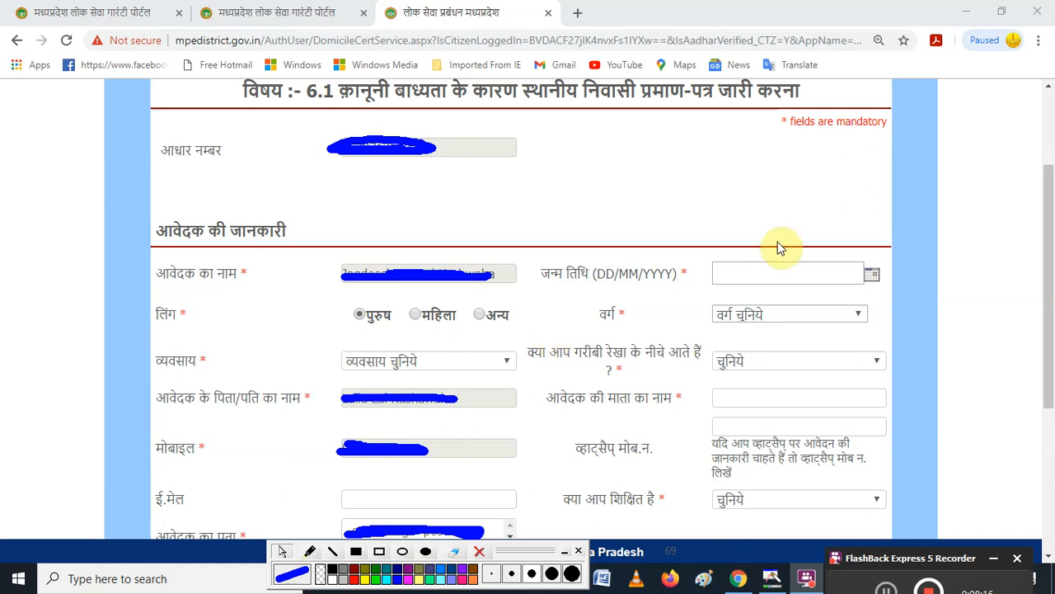
# Pick the applicant's date of birth in the calendar and set the category (वर्ग) to पिछड़ा वर्ग.
pyautogui.click(874, 279)
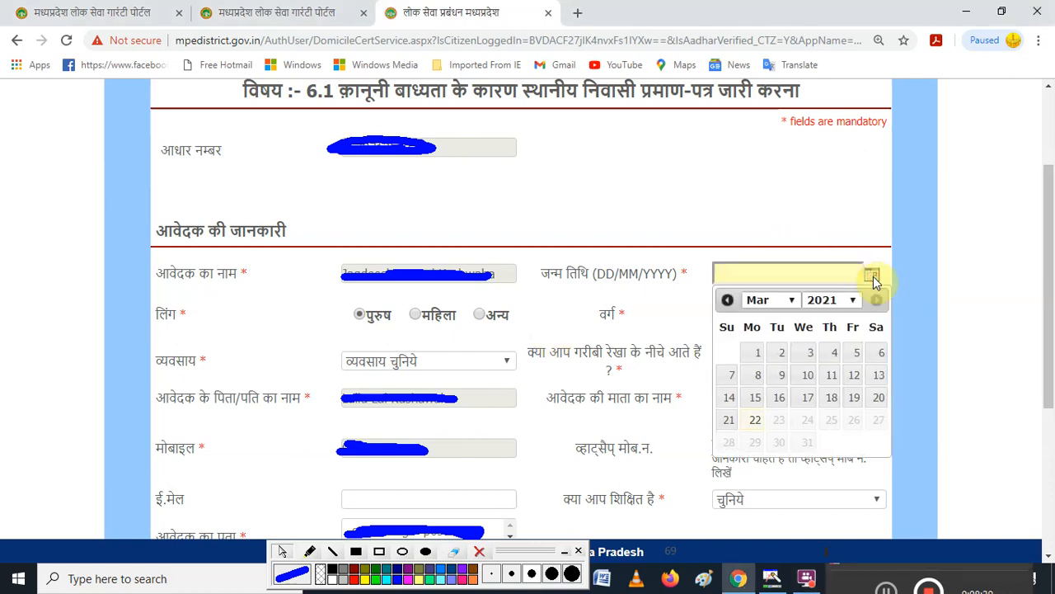
pyautogui.click(853, 301)
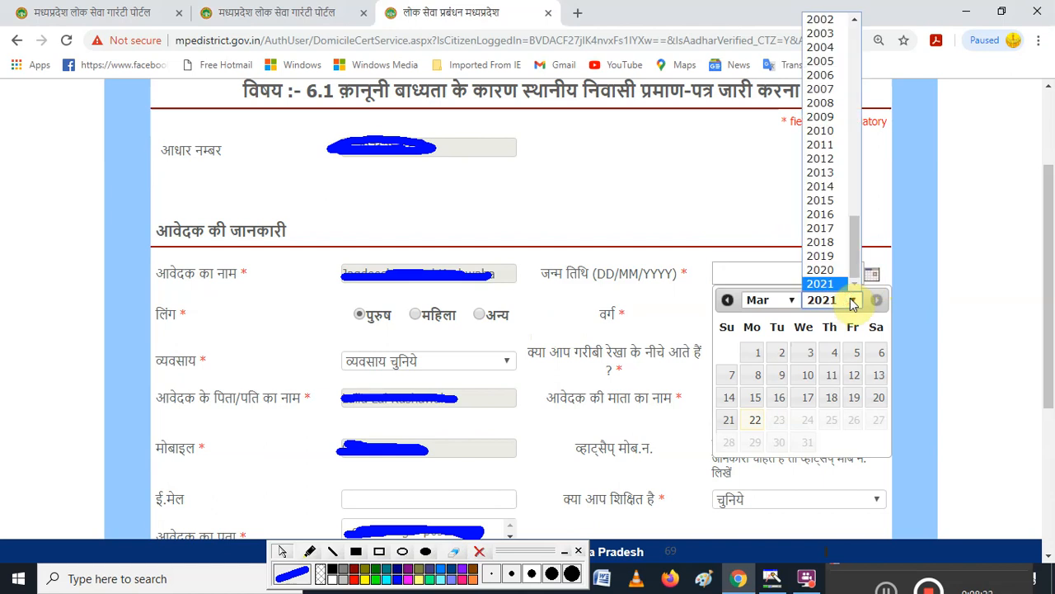
pyautogui.moveTo(859, 268); pyautogui.dragTo(863, 219)
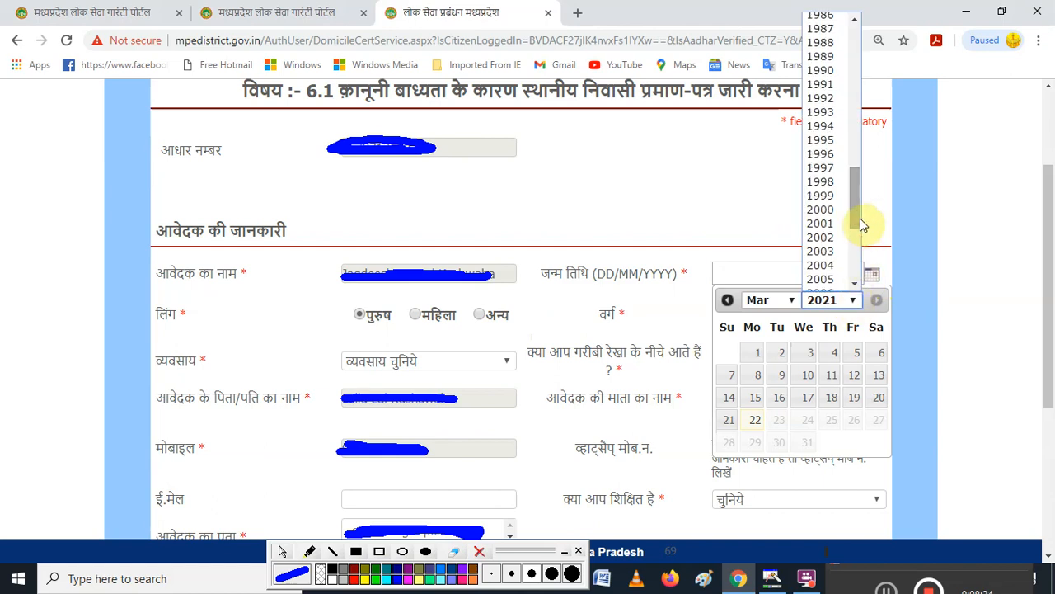
pyautogui.click(822, 210)
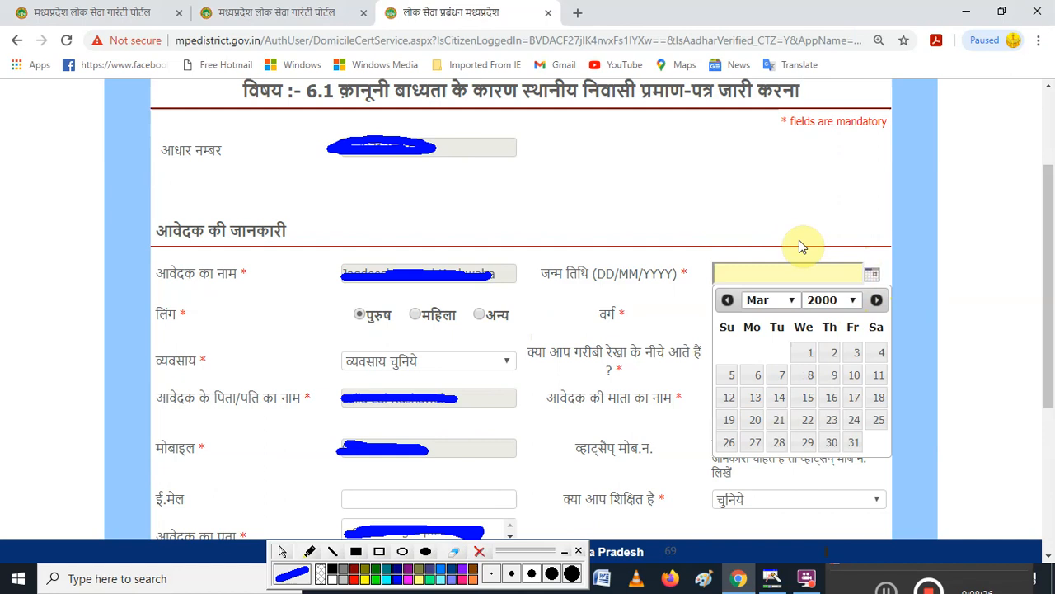
pyautogui.click(781, 302)
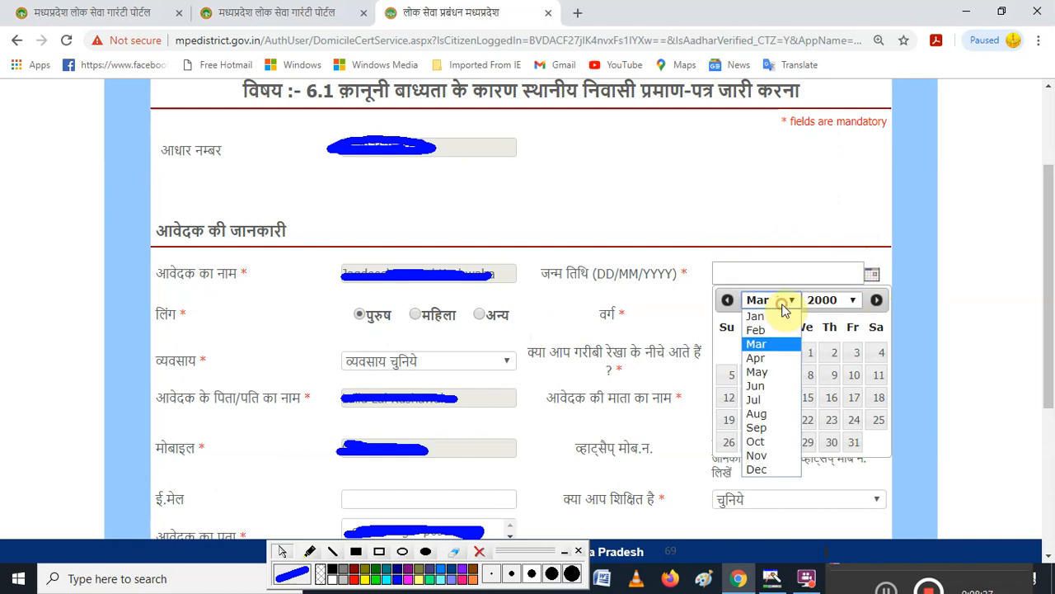
pyautogui.click(765, 400)
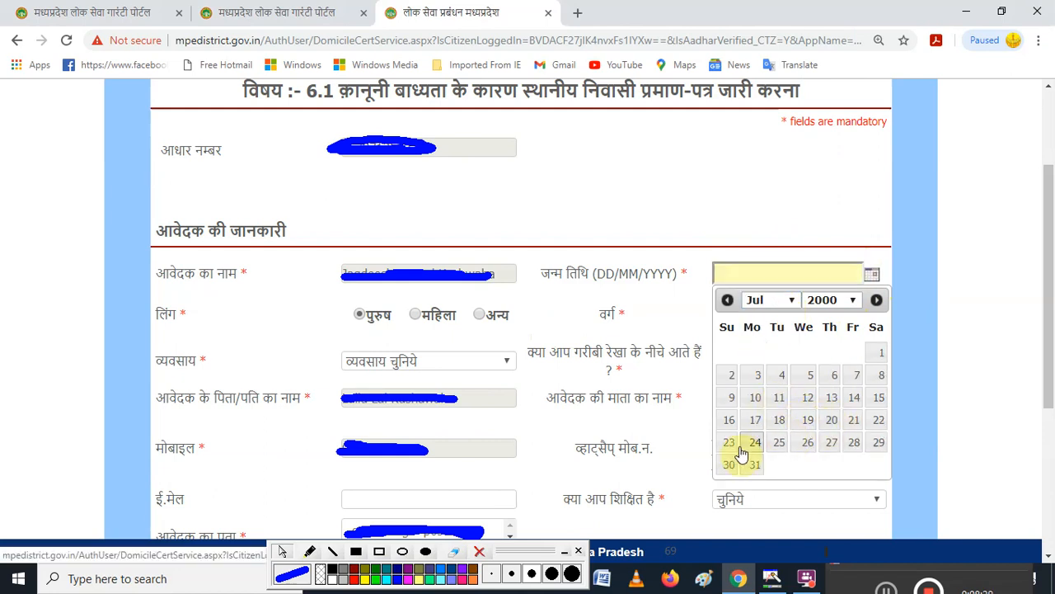
pyautogui.click(780, 442)
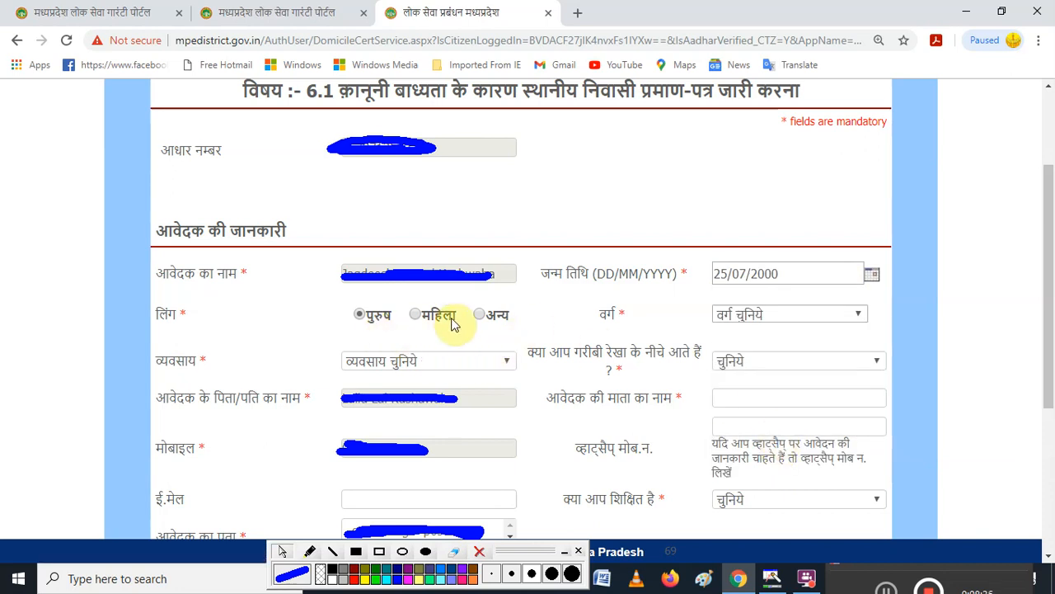
pyautogui.click(778, 319)
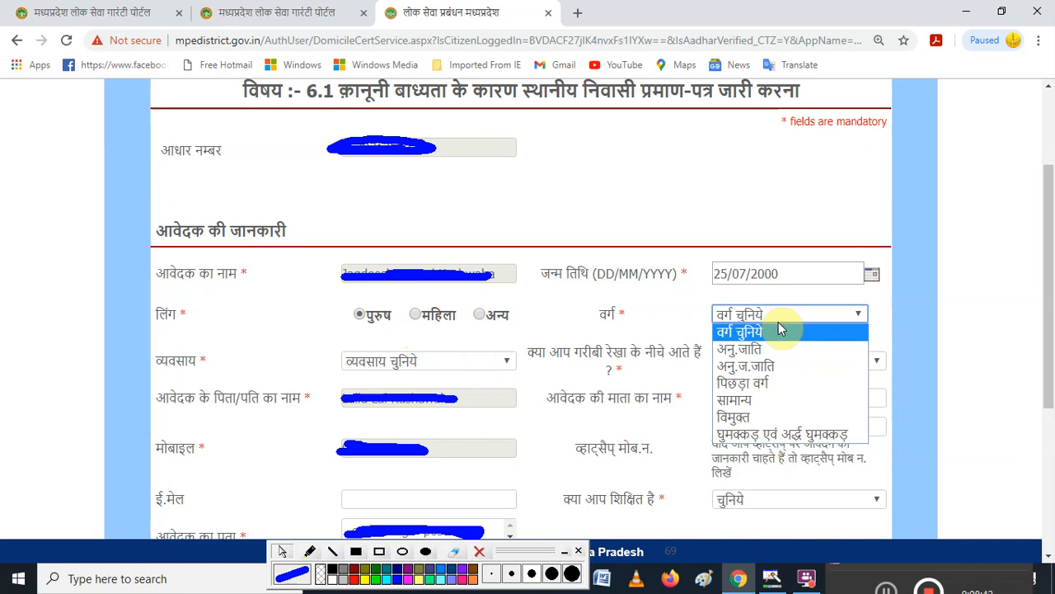
pyautogui.click(766, 383)
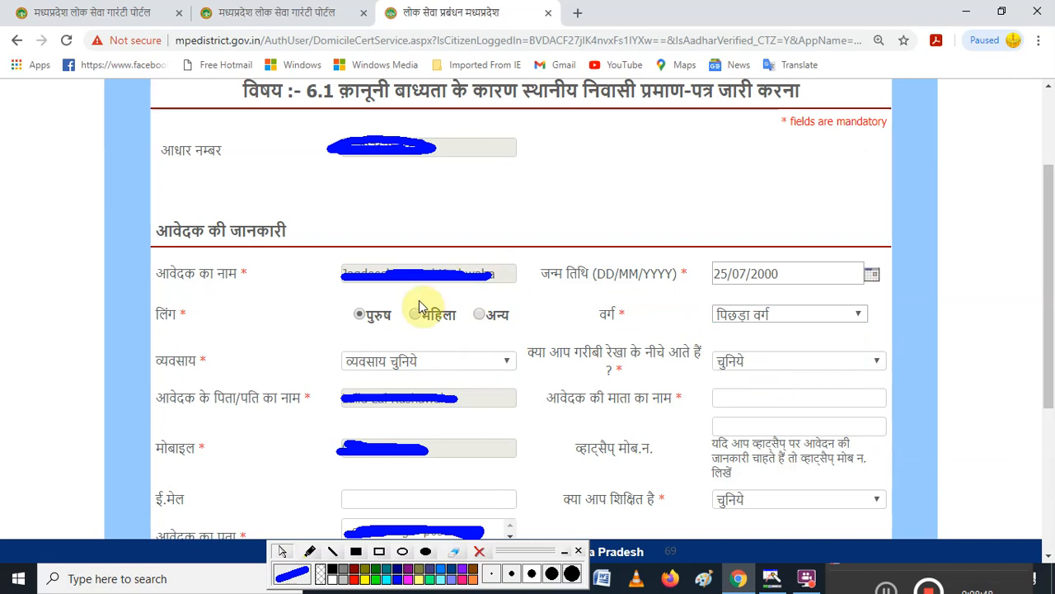
# Try to choose an occupation for the applicant in the व्यवसाय field.
pyautogui.click(454, 365)
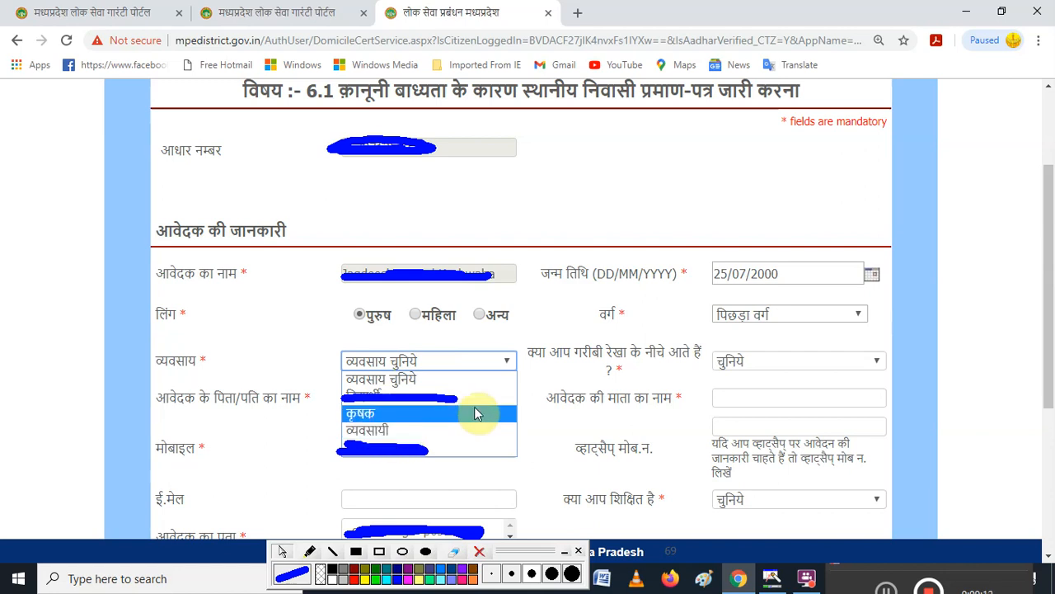
pyautogui.click(405, 399)
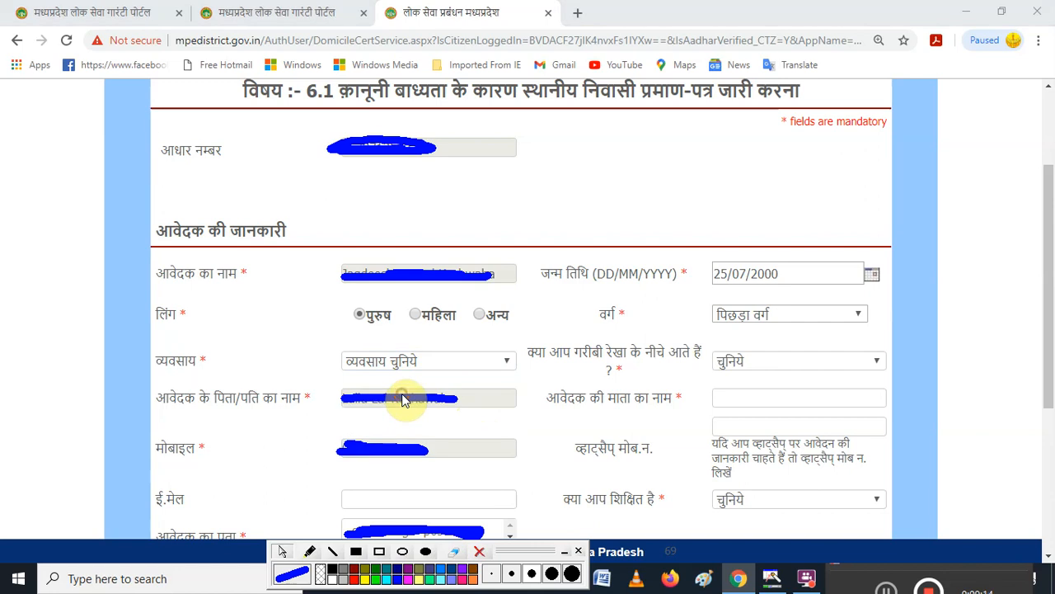
pyautogui.click(404, 360)
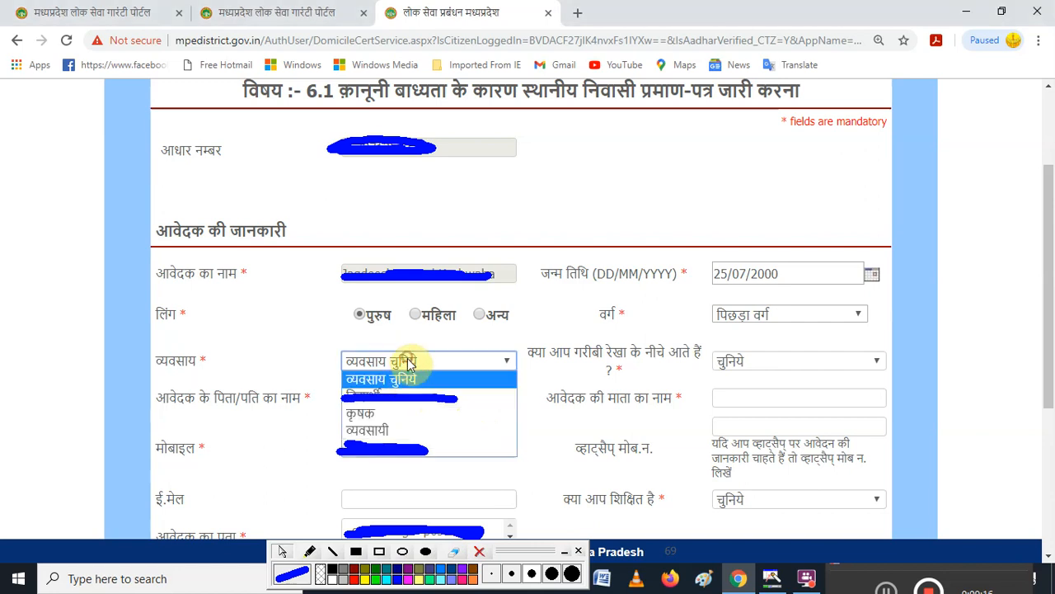
pyautogui.click(380, 400)
pyautogui.click(365, 365)
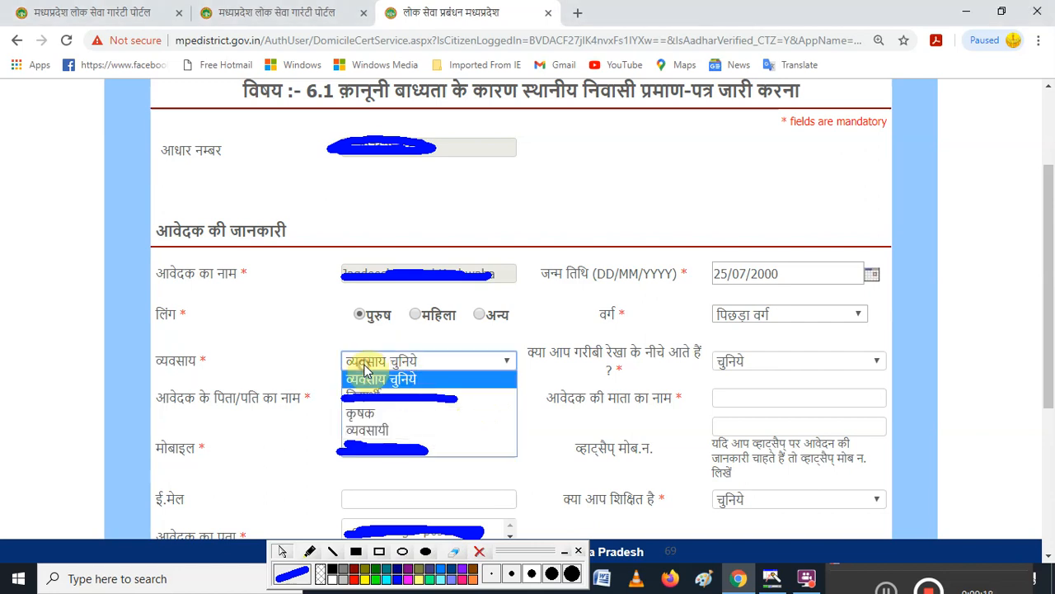
pyautogui.click(475, 365)
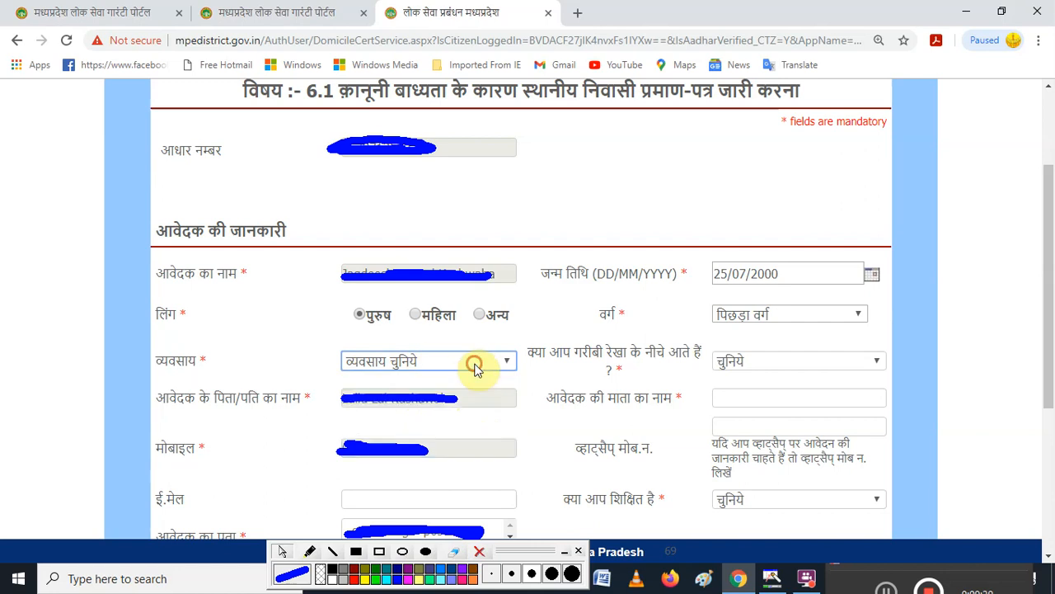
# Answer हाँ to both the below-poverty-line question and the education question (क्या आप शिक्षित है) in the applicant's information.
pyautogui.click(761, 364)
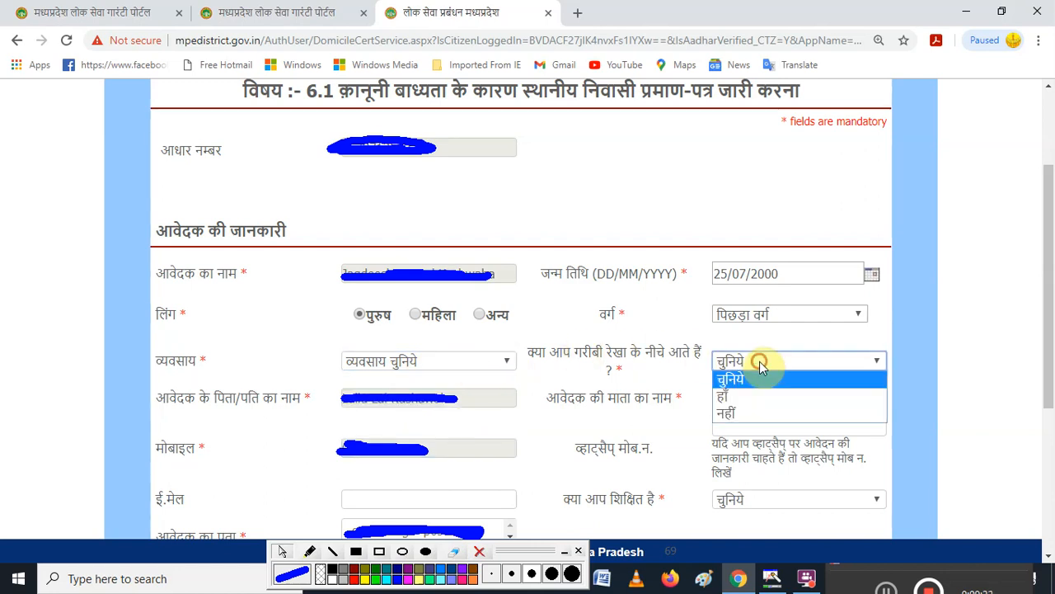
pyautogui.click(731, 391)
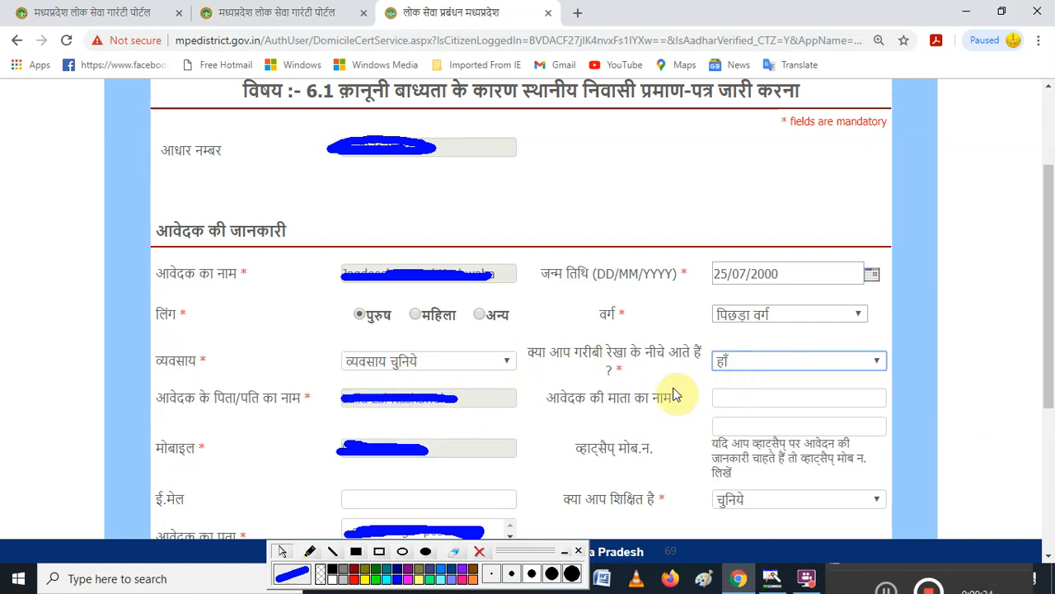
pyautogui.click(727, 398)
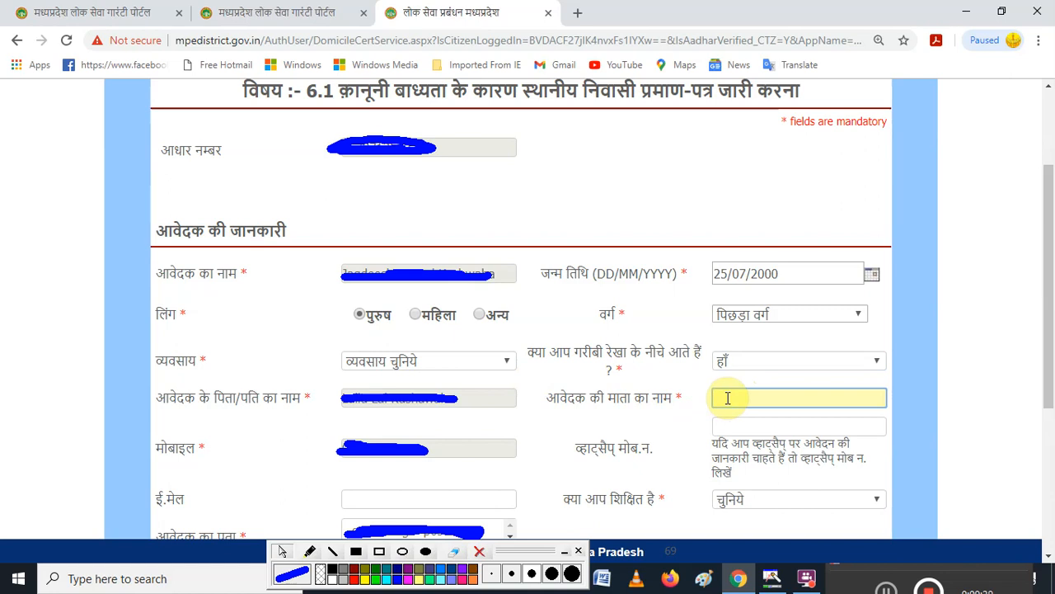
pyautogui.click(731, 414)
pyautogui.click(734, 445)
pyautogui.click(733, 426)
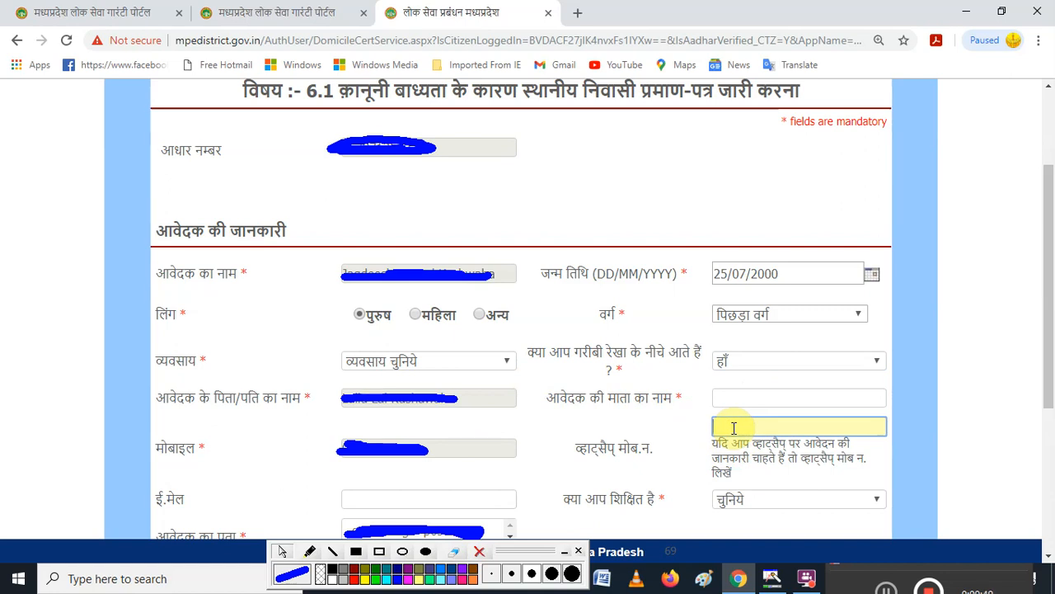
pyautogui.click(401, 499)
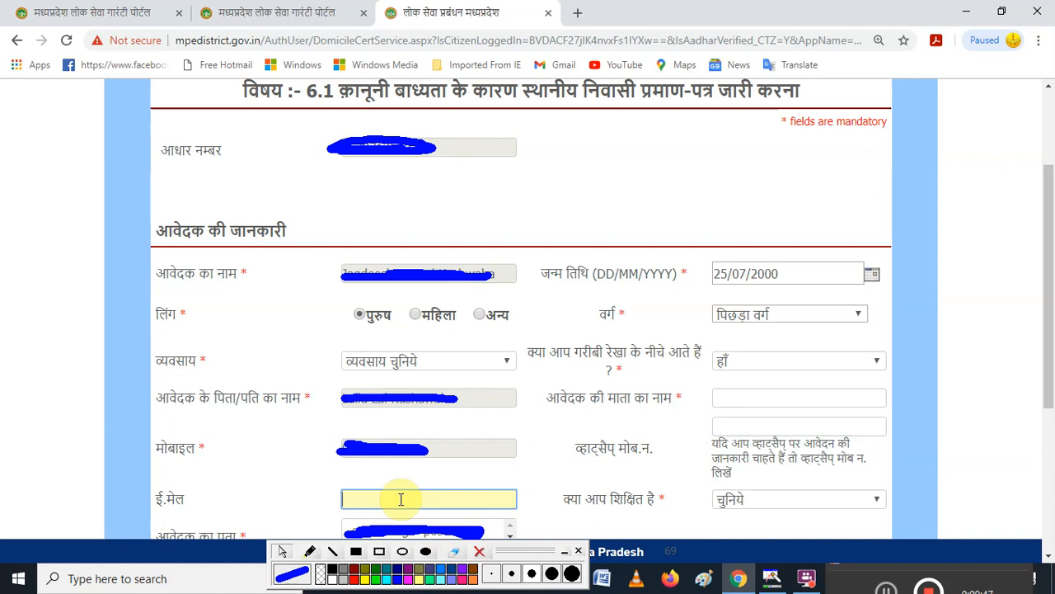
pyautogui.click(768, 501)
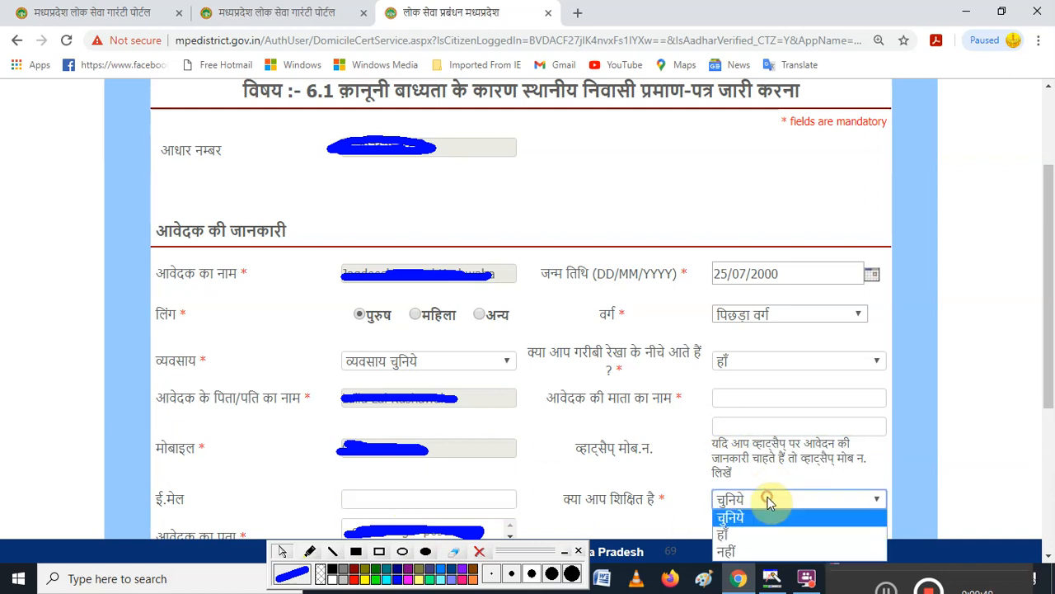
pyautogui.click(741, 538)
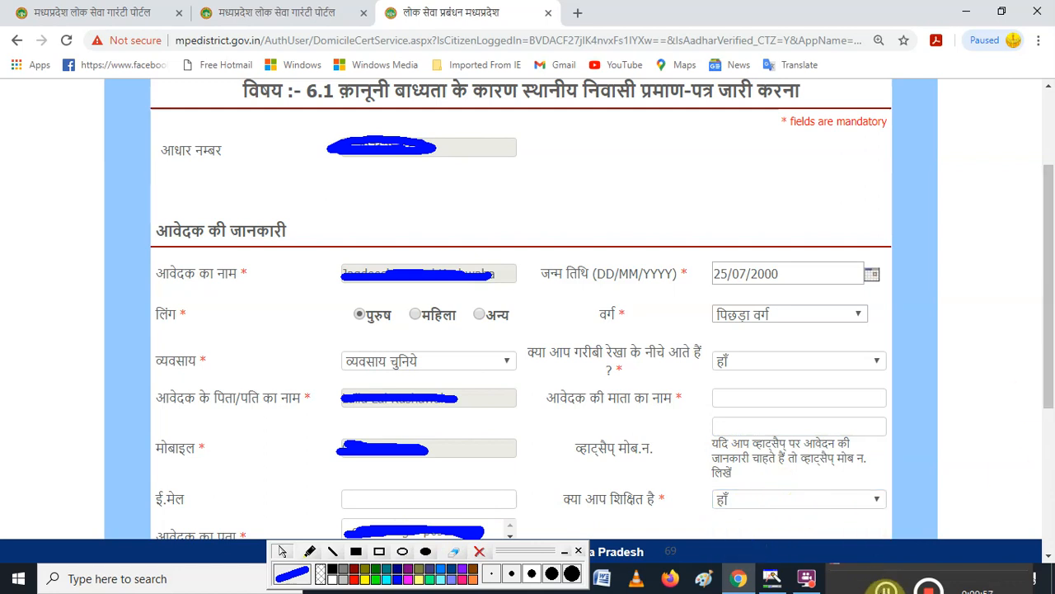
pyautogui.click(885, 590)
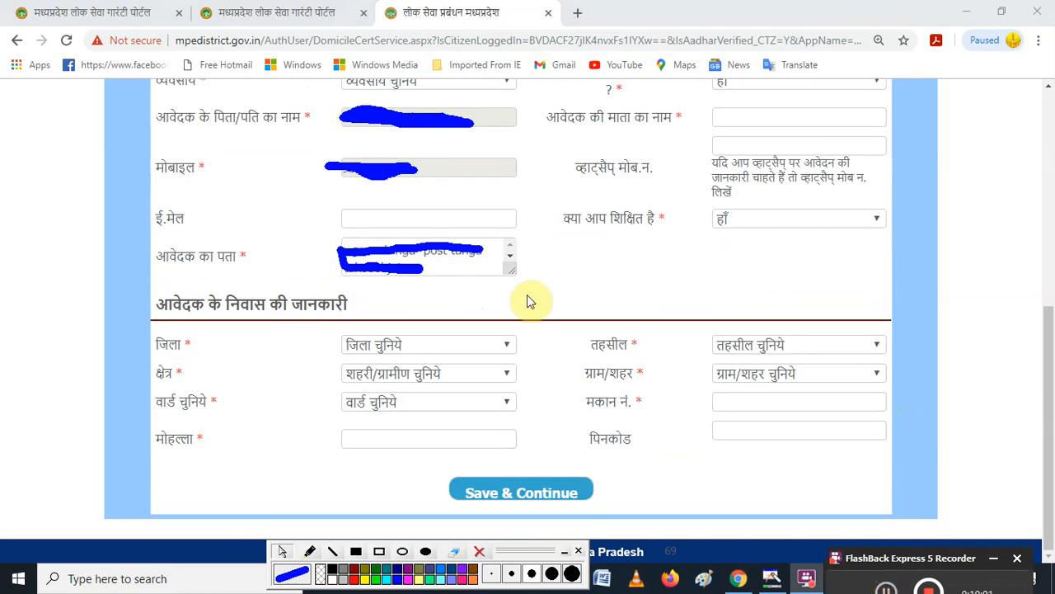
# Examine the district, rural/urban area, village/town, house number and pincode fields in the applicant's residence section.
pyautogui.click(495, 349)
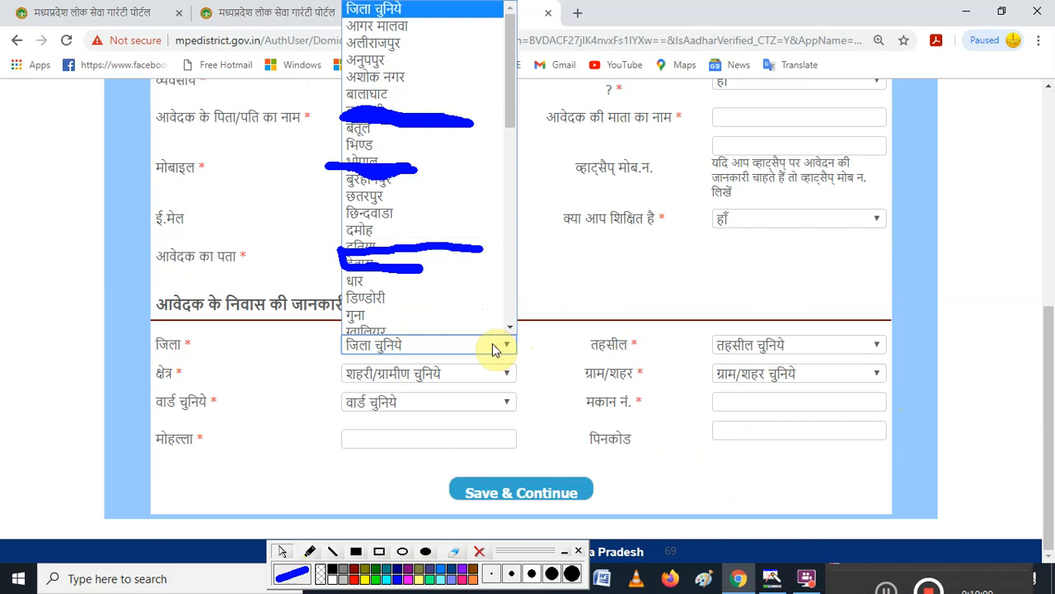
pyautogui.click(493, 348)
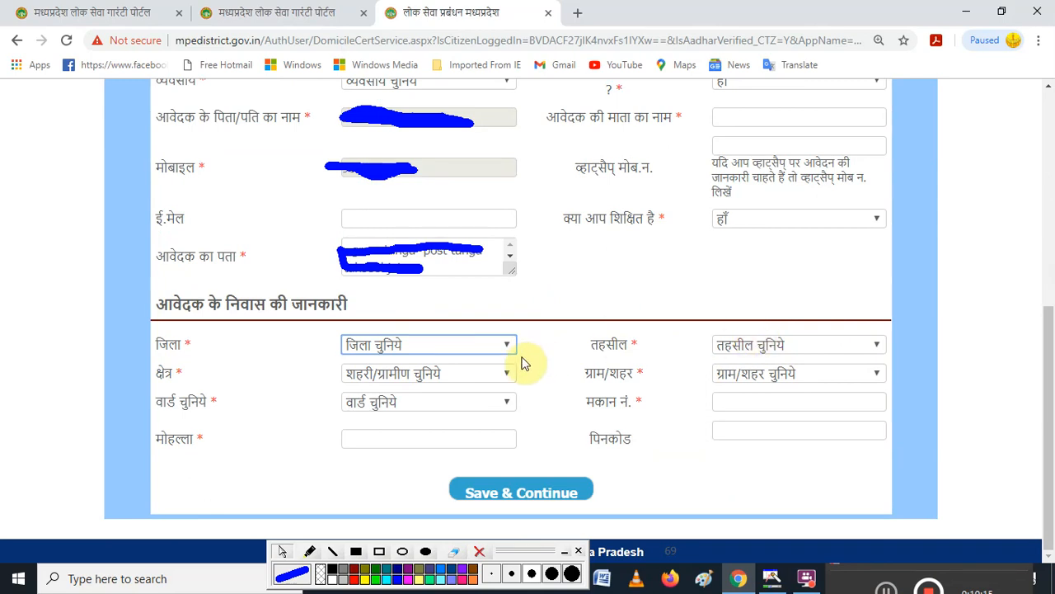
pyautogui.click(487, 379)
pyautogui.click(484, 377)
pyautogui.click(484, 377)
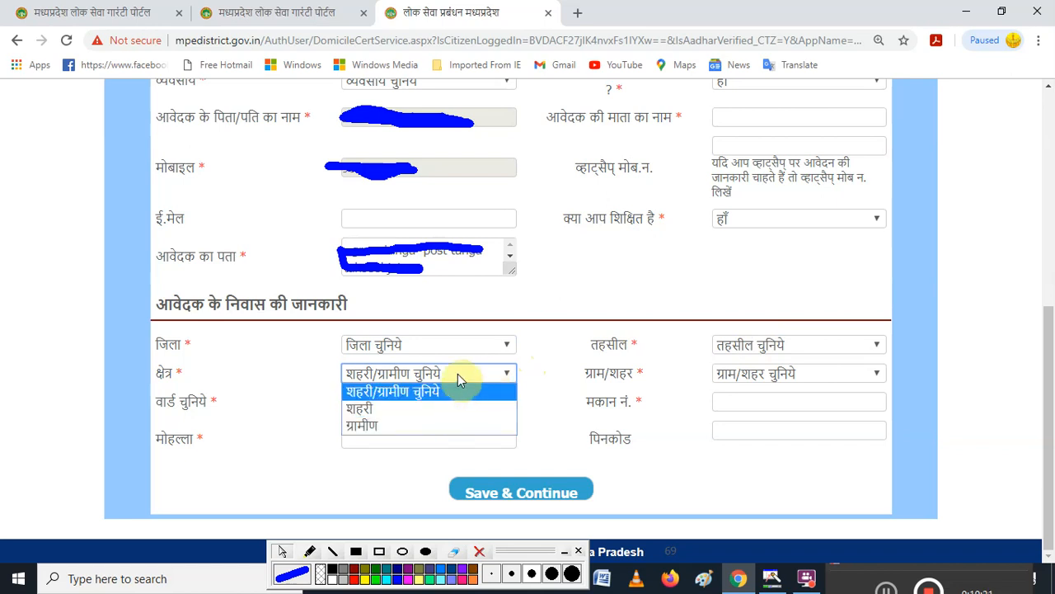
pyautogui.click(470, 372)
pyautogui.click(738, 374)
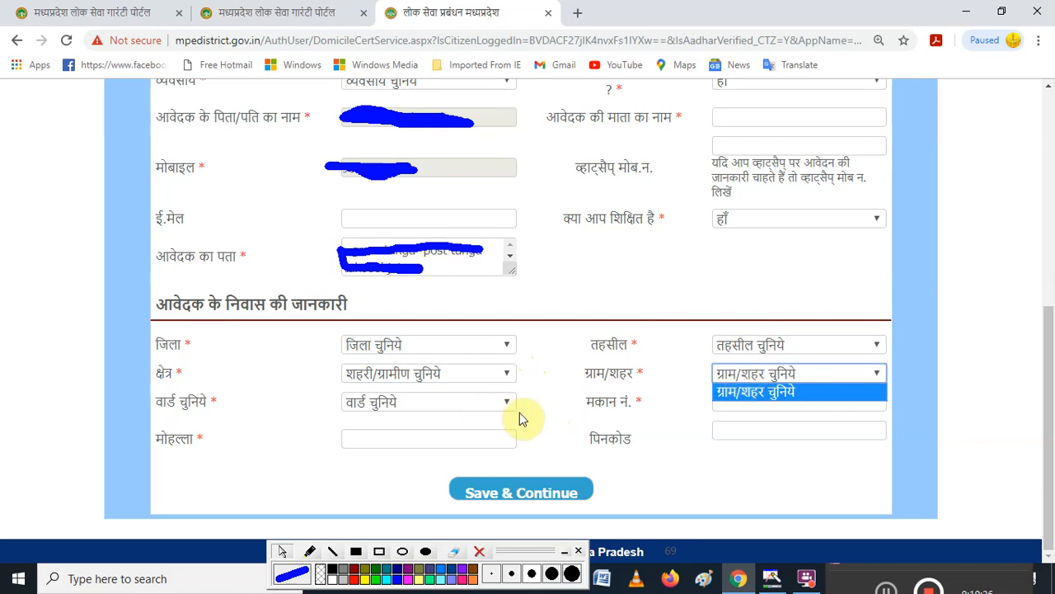
pyautogui.click(784, 404)
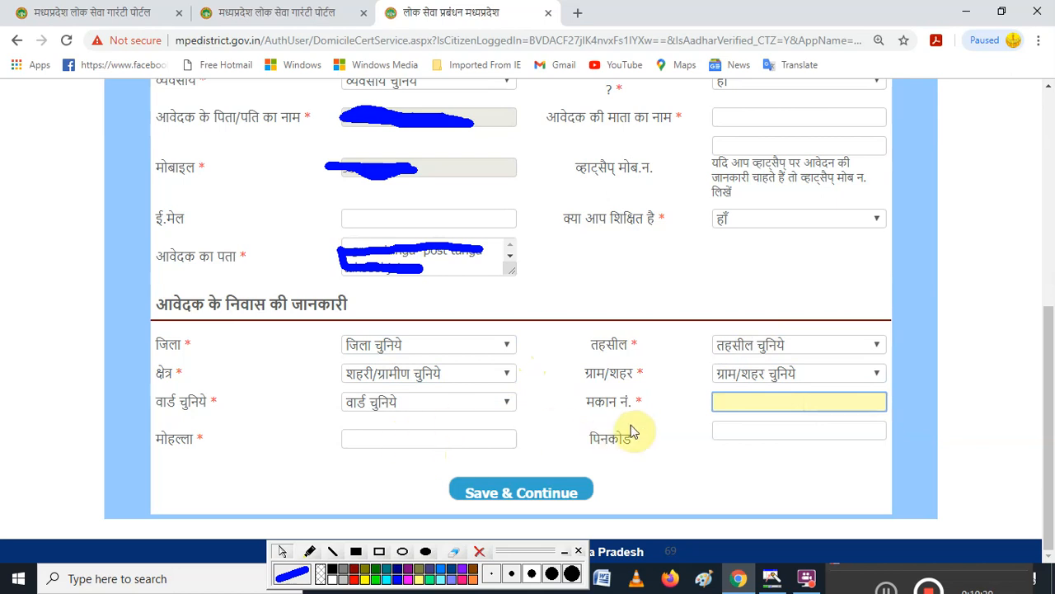
pyautogui.click(742, 437)
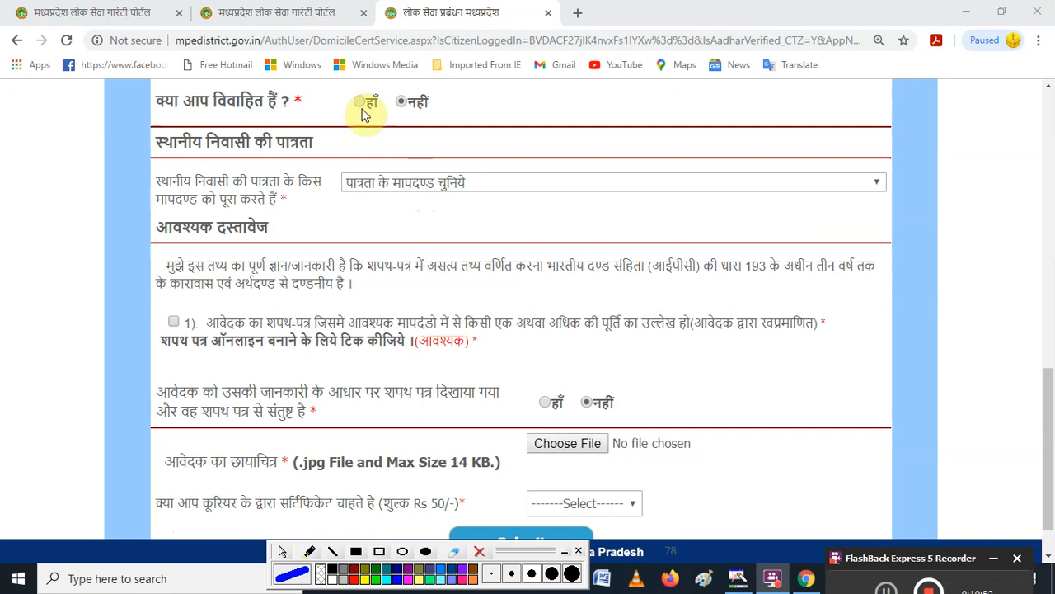
# Select the eligibility criterion of 10 years' continuous residence with immovable property or business in Madhya Pradesh, and answer नहीं to courier delivery.
pyautogui.click(459, 188)
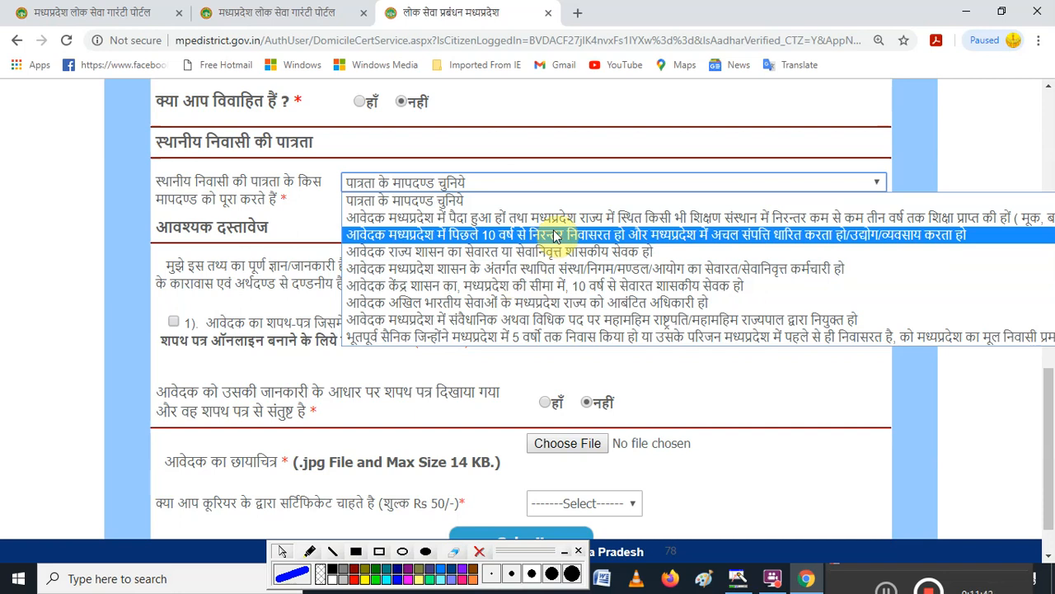
pyautogui.click(686, 239)
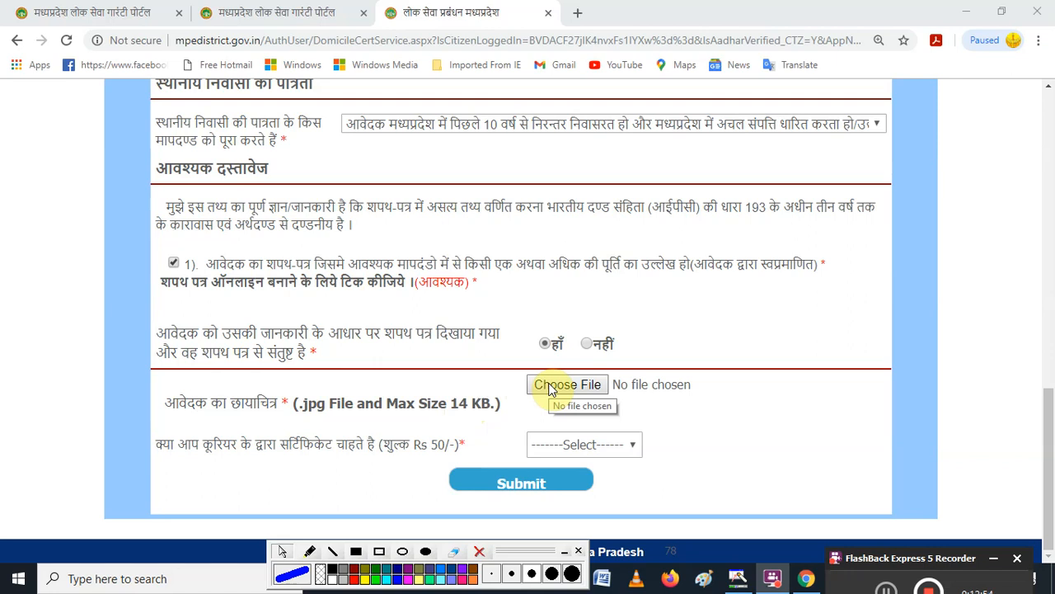
pyautogui.click(602, 449)
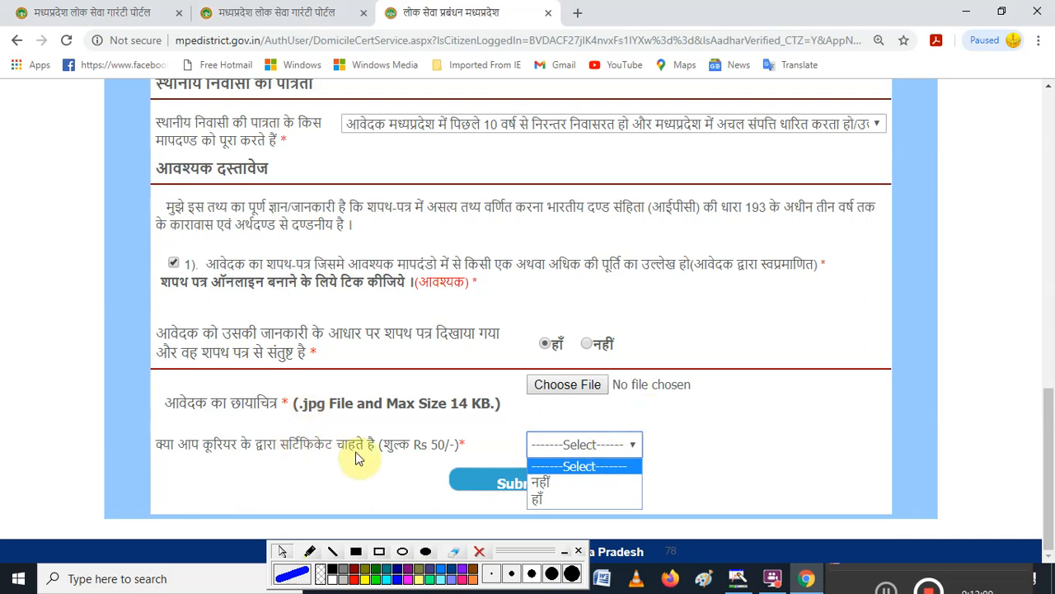
pyautogui.click(483, 443)
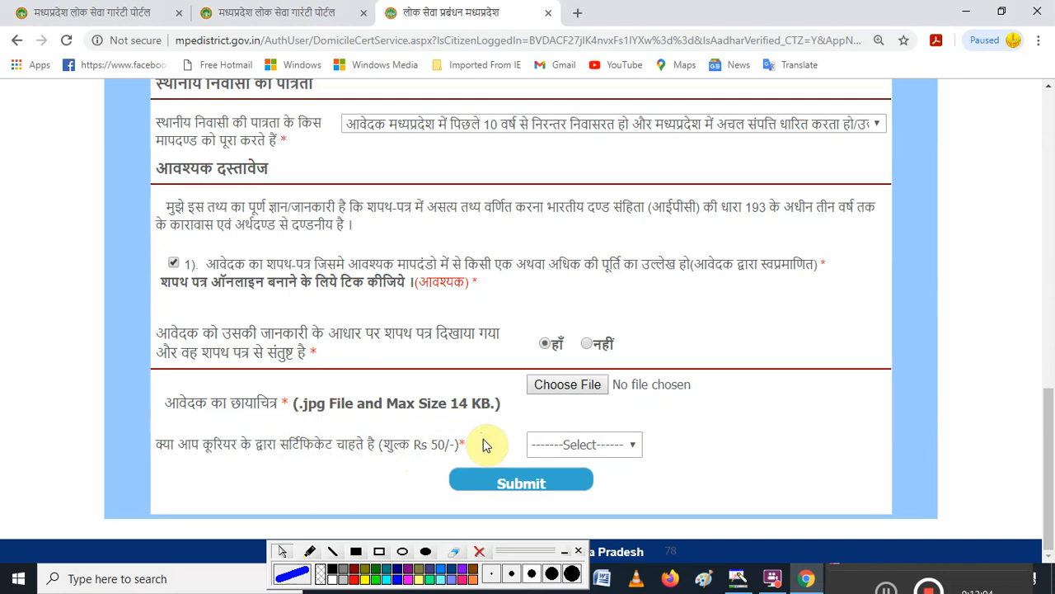
pyautogui.click(543, 447)
pyautogui.click(554, 494)
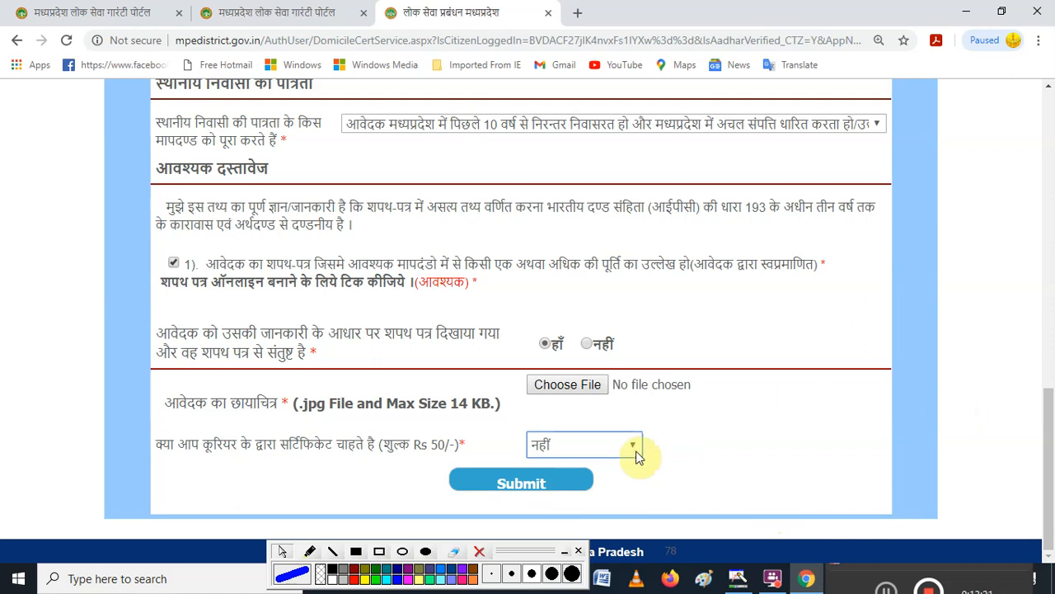
# Review the submitted application's registration details and processing notice down to the print options.
pyautogui.click(887, 589)
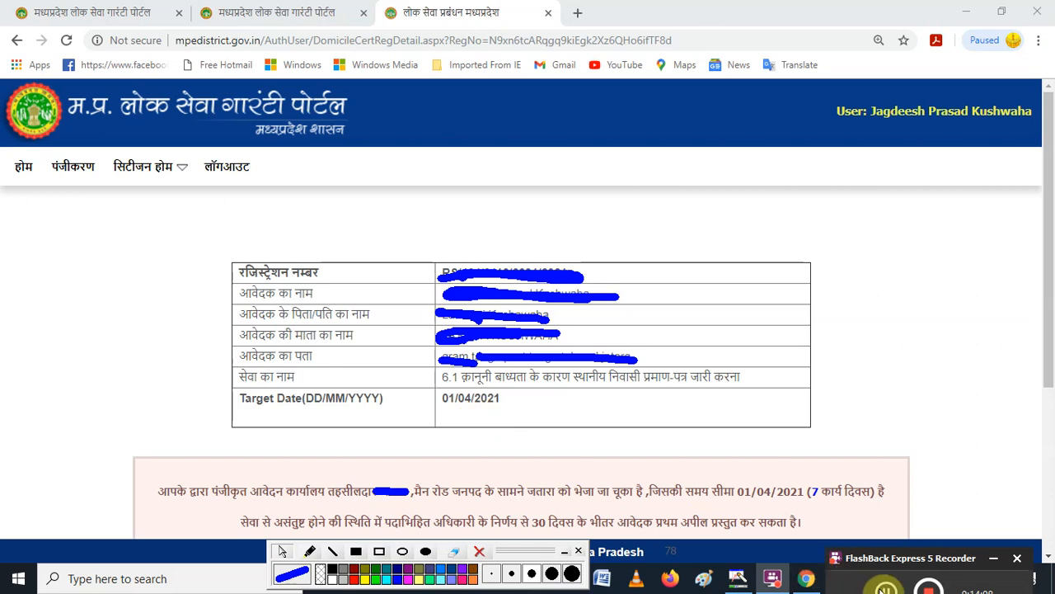
pyautogui.scroll(-3, 536, 437)
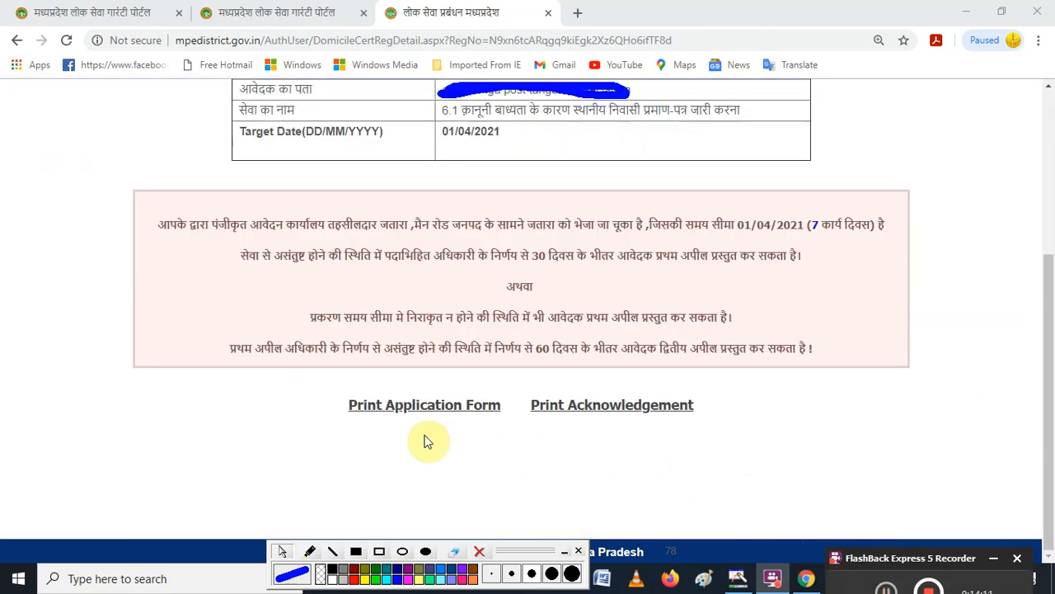